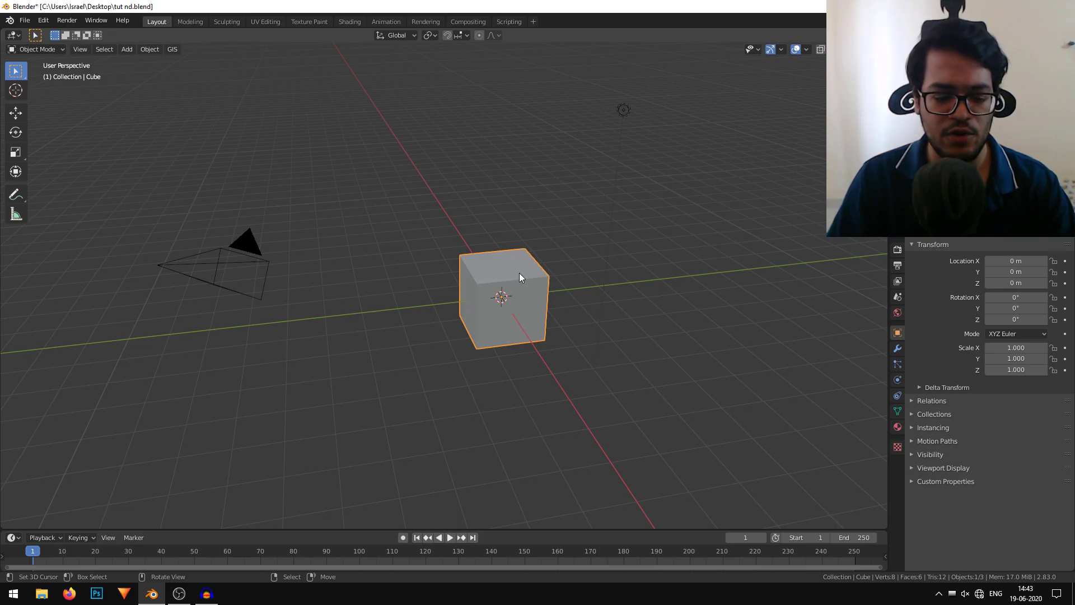
# Step: Delete the default cube from the scene
pyautogui.press('Delete')
pyautogui.moveTo(519, 273); pyautogui.dragTo(498, 340, button='middle')
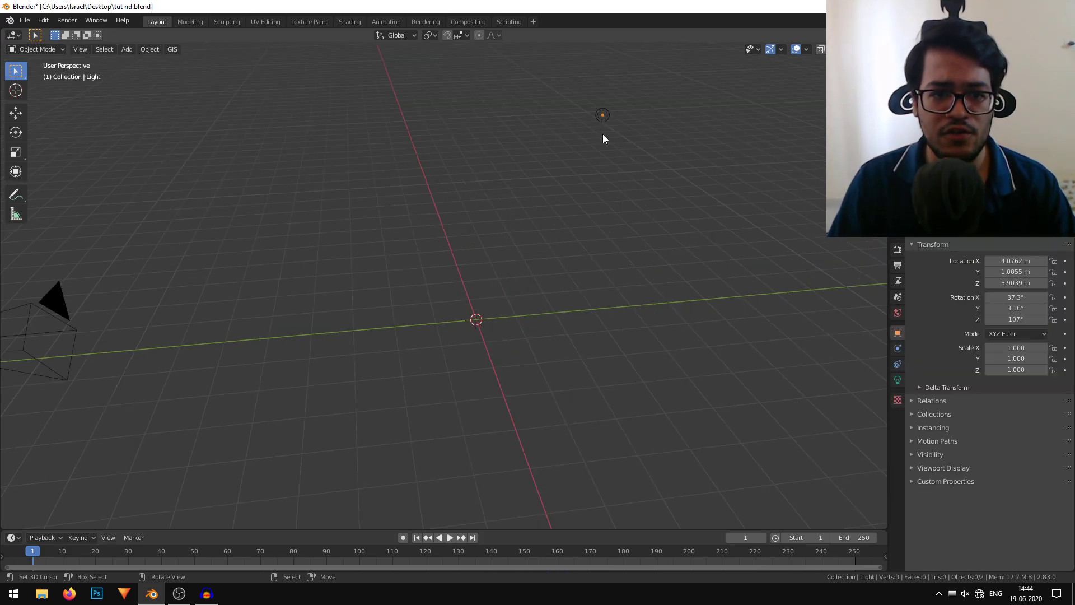
# Step: Change the scene's light to a Sun with strength 1.000 and specular 0.64
pyautogui.click(601, 117)
pyautogui.moveTo(653, 161); pyautogui.dragTo(725, 225, button='middle')
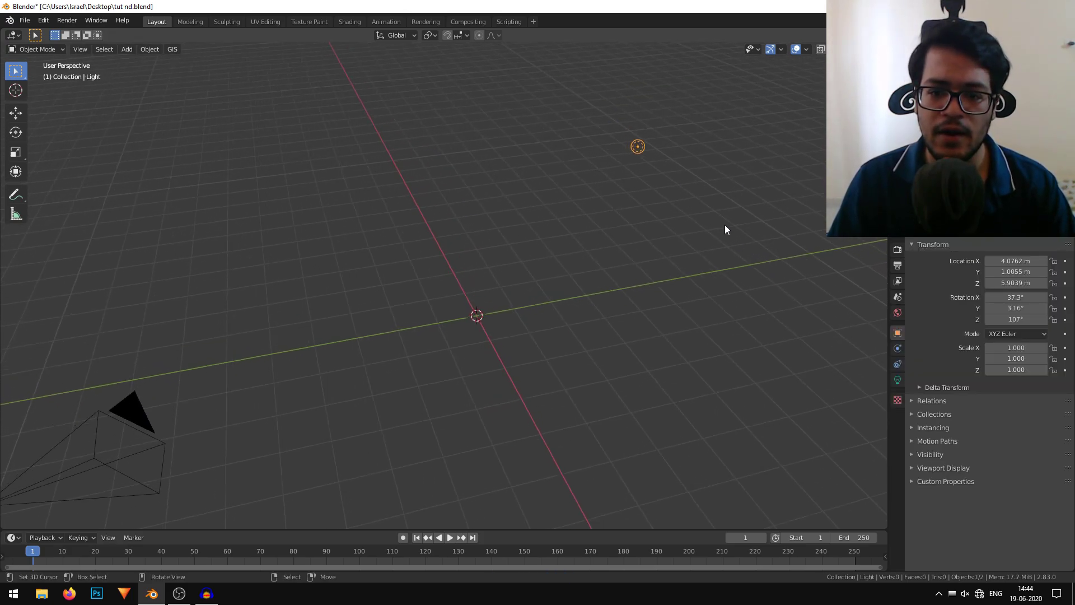
pyautogui.click(898, 381)
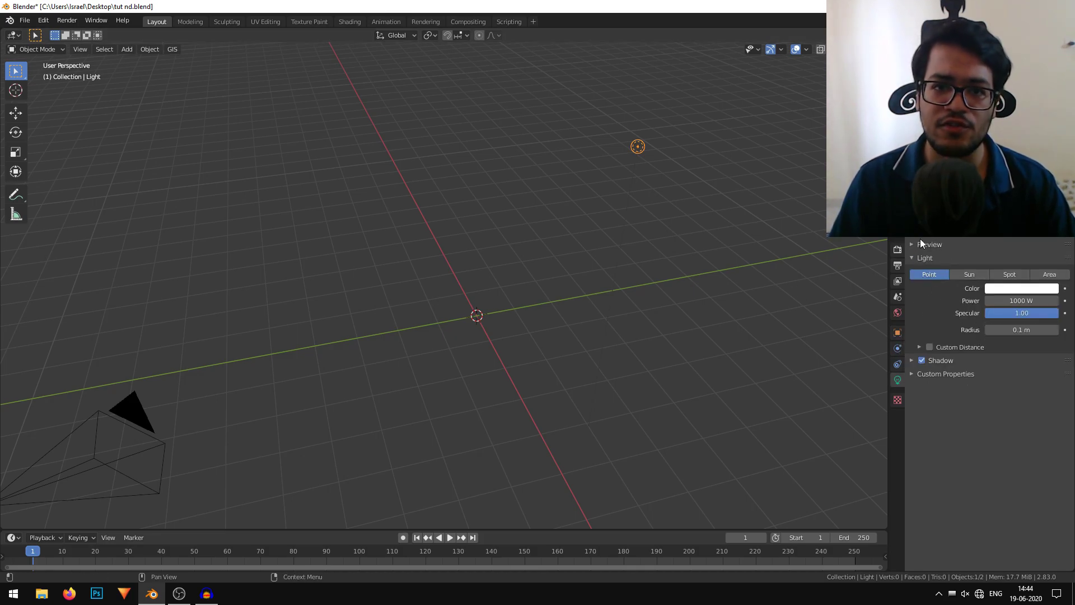
pyautogui.click(973, 274)
pyautogui.click(1026, 301)
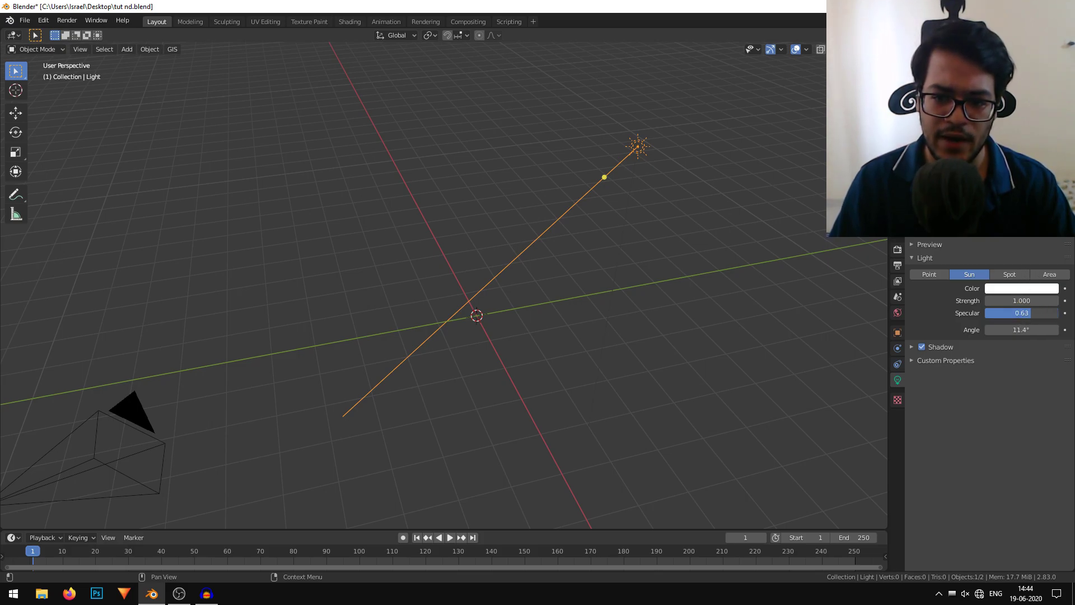
pyautogui.moveTo(1031, 314); pyautogui.dragTo(1028, 313)
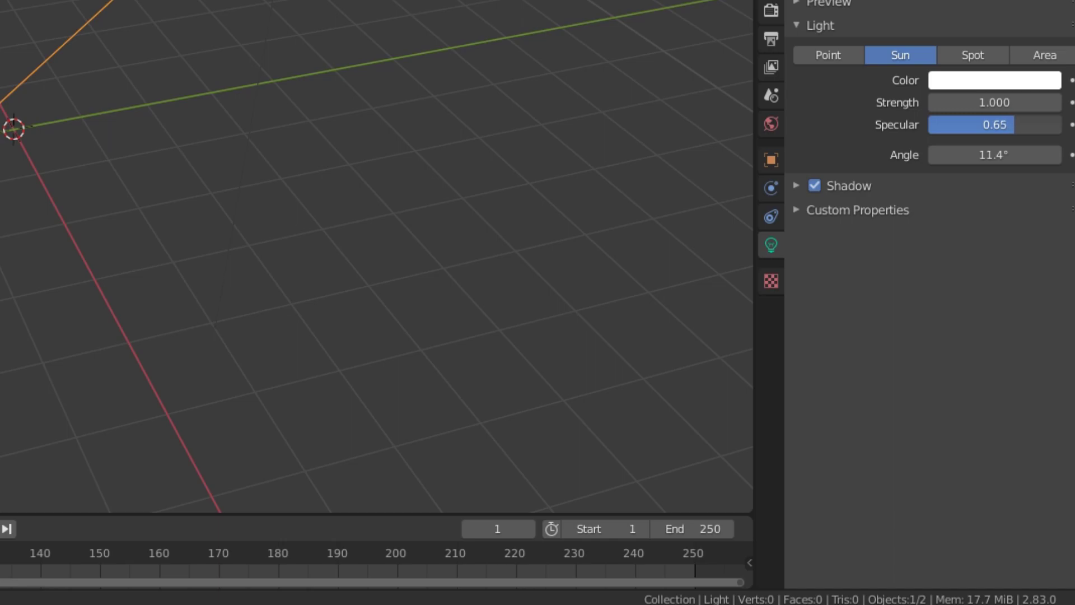
pyautogui.moveTo(1051, 119); pyautogui.dragTo(1049, 120)
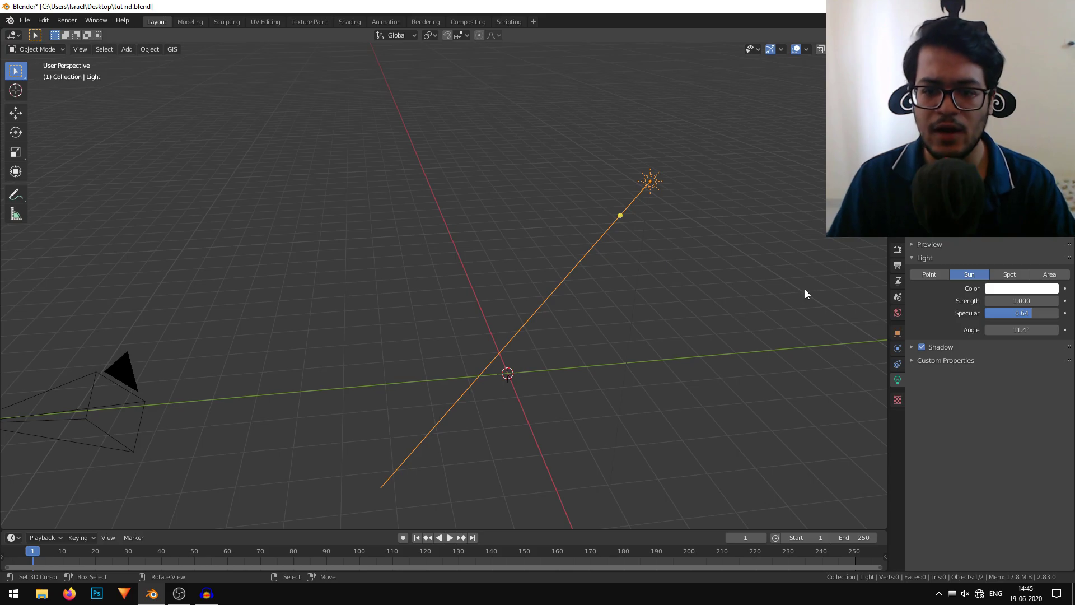
# Step: Set the world background color to pure black
pyautogui.click(898, 314)
pyautogui.click(1030, 304)
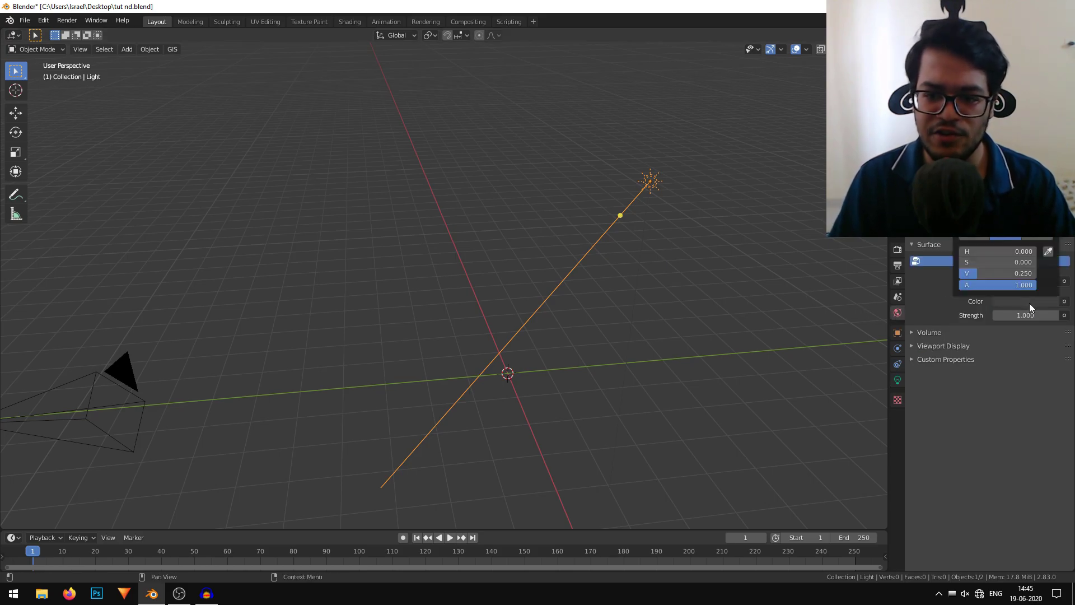
pyautogui.moveTo(1008, 273); pyautogui.dragTo(969, 274)
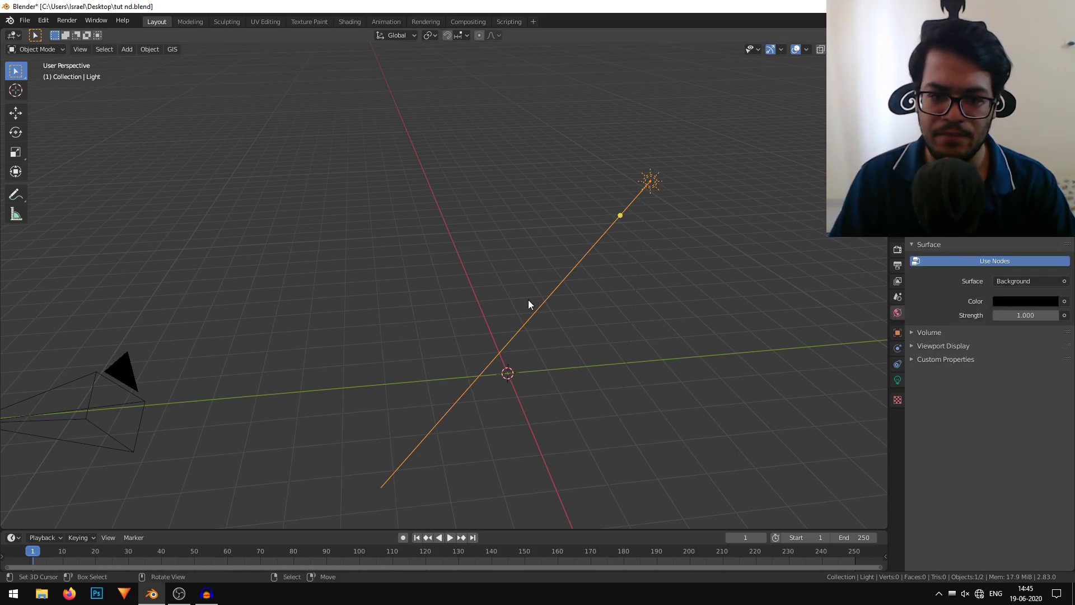
# Step: Add a torus mesh at the world origin
pyautogui.moveTo(529, 300); pyautogui.dragTo(439, 173, button='middle')
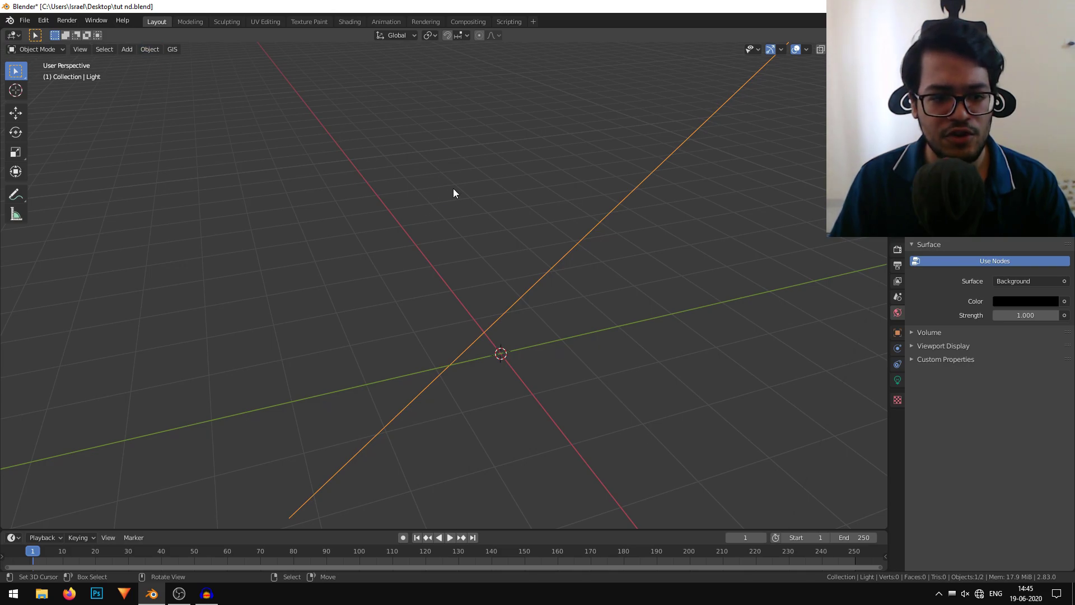
pyautogui.hotkey('shift', 'a')
pyautogui.moveTo(454, 189)
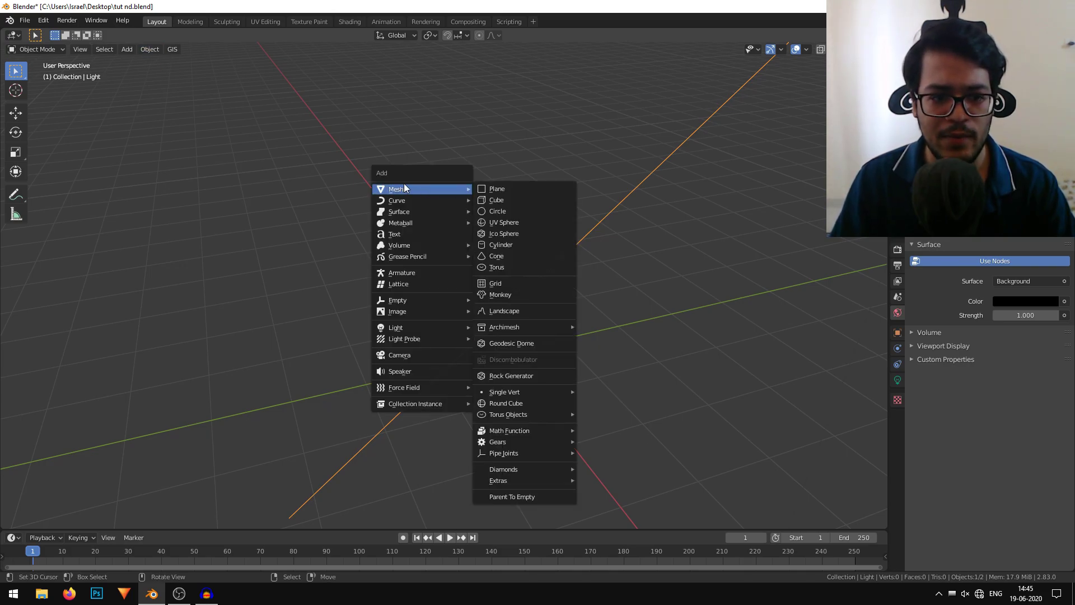
pyautogui.click(525, 268)
pyautogui.scroll(5, 591, 478)
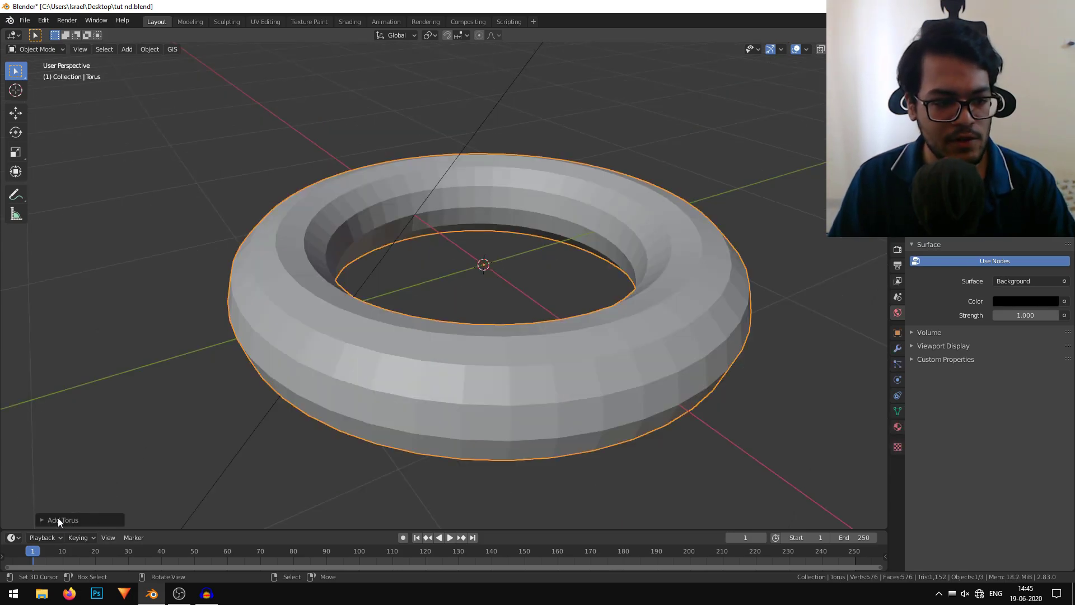
# Step: Give the new torus 128 major segments and 32 minor segments
pyautogui.click(58, 520)
pyautogui.click(113, 421)
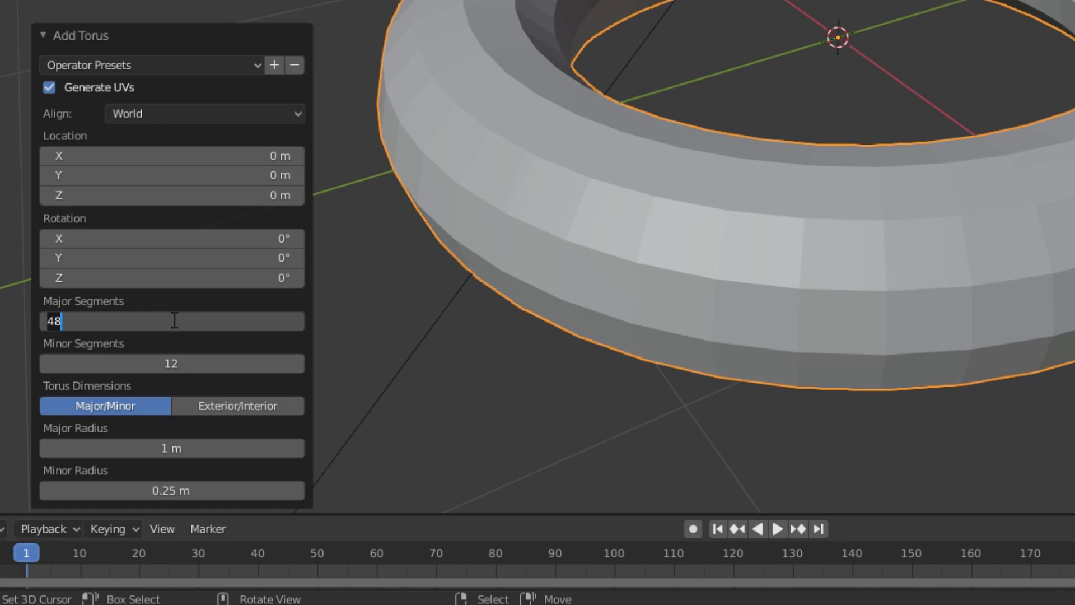
pyautogui.write('64')
pyautogui.press('Return')
pyautogui.click(184, 364)
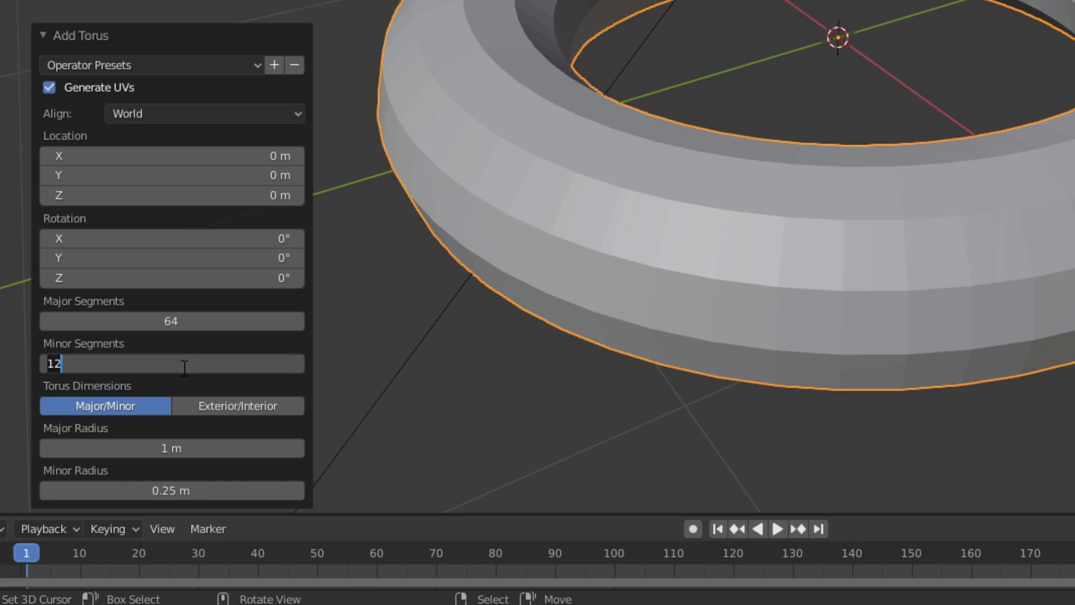
pyautogui.press('Return')
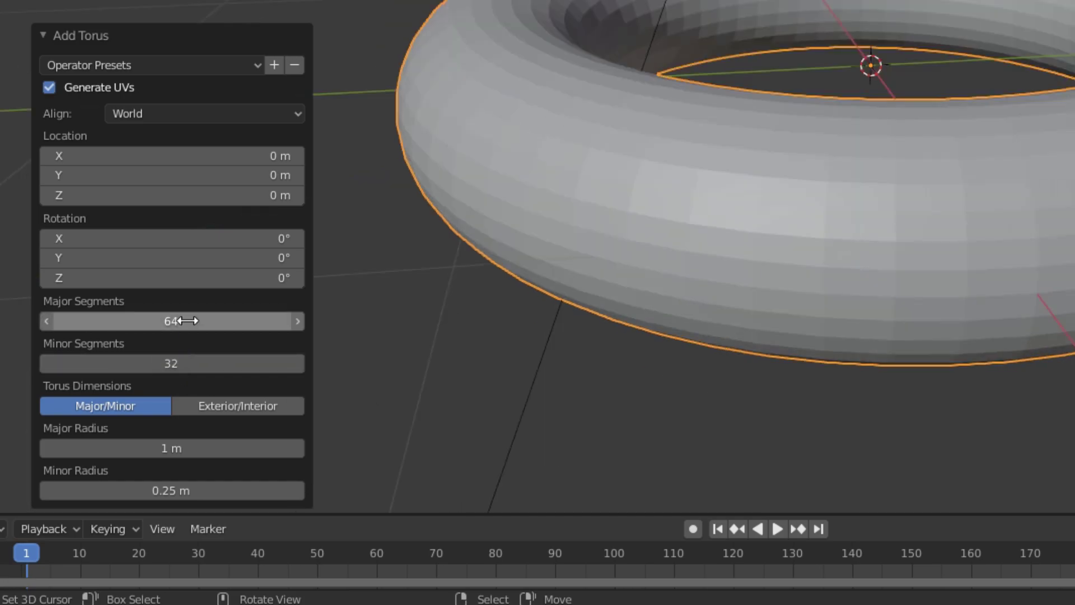
pyautogui.click(189, 321)
pyautogui.write('128')
pyautogui.press('Return')
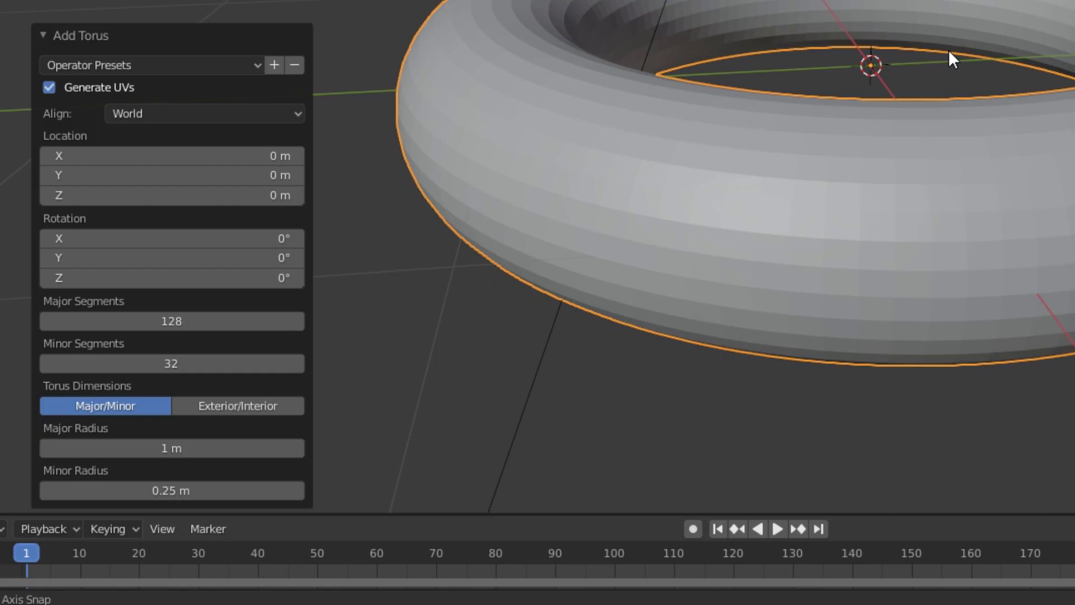
# Step: Reduce the torus's major radius to 0.78 m
pyautogui.moveTo(948, 49); pyautogui.dragTo(923, 113, button='middle')
pyautogui.moveTo(485, 404); pyautogui.dragTo(480, 375, button='middle')
pyautogui.scroll(1, 480, 376)
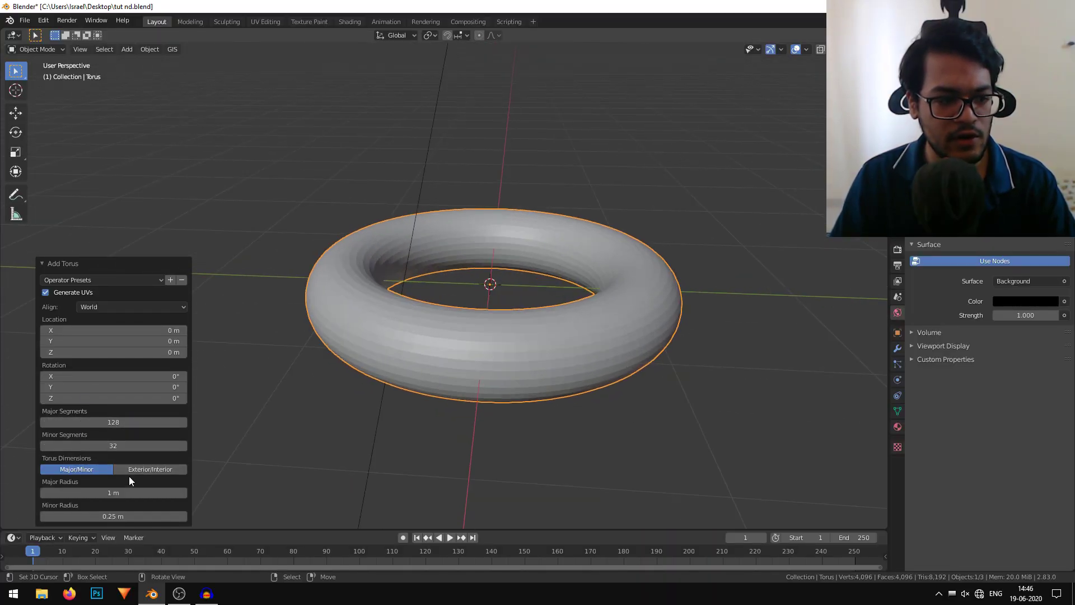
pyautogui.moveTo(127, 497); pyautogui.dragTo(104, 498)
pyautogui.moveTo(440, 364); pyautogui.dragTo(416, 347, button='middle')
pyautogui.moveTo(448, 400); pyautogui.dragTo(462, 470, button='middle')
pyautogui.scroll(4, 462, 470)
pyautogui.scroll(-3, 537, 397)
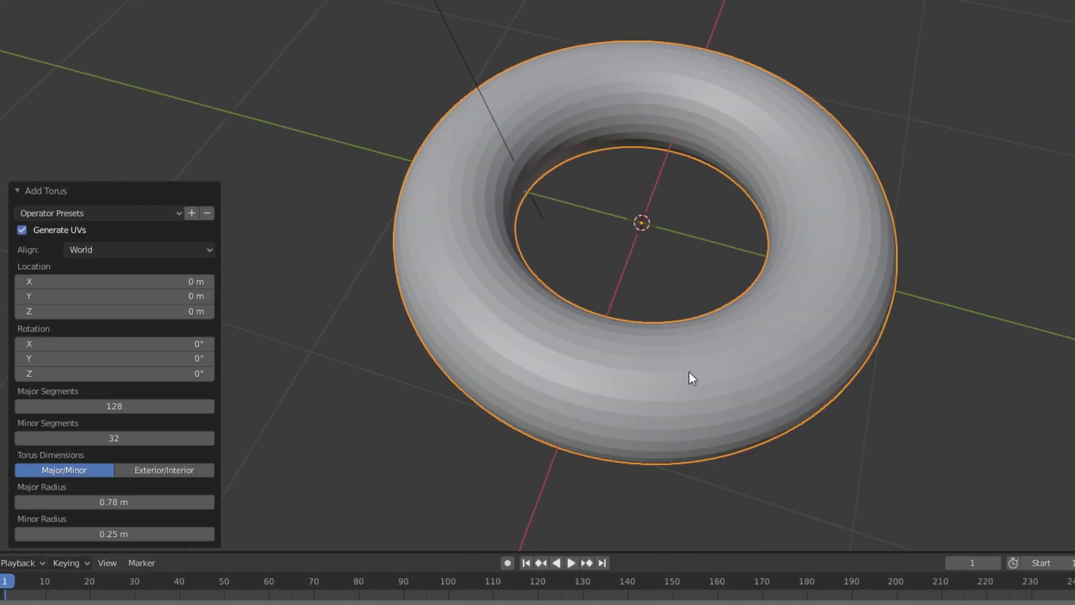
# Step: Apply smooth shading to the torus
pyautogui.moveTo(689, 372); pyautogui.dragTo(88, 161, button='middle')
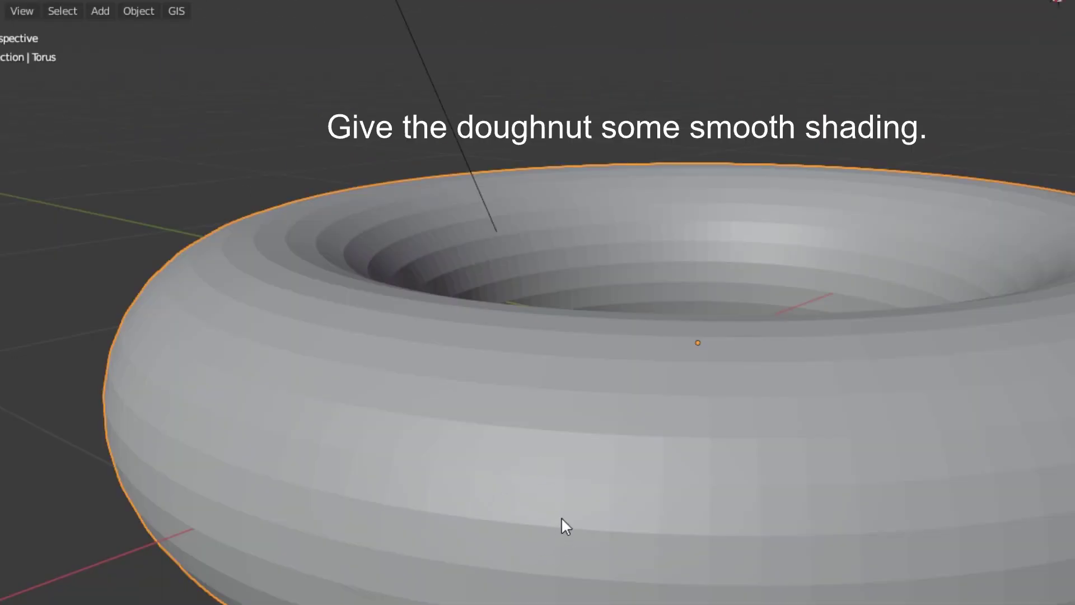
pyautogui.scroll(-2, 561, 517)
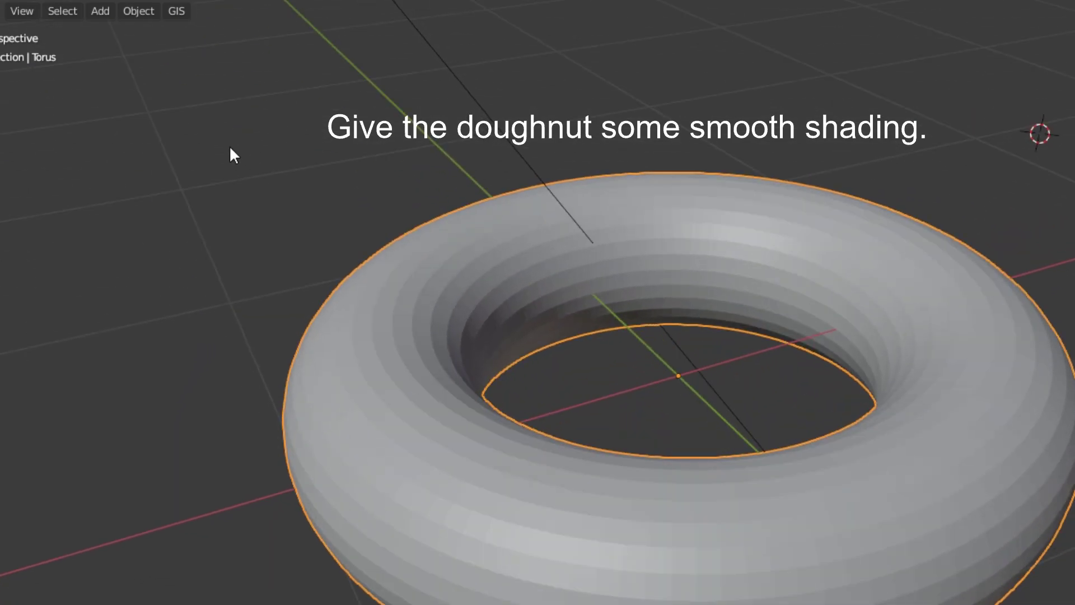
pyautogui.click(106, 10)
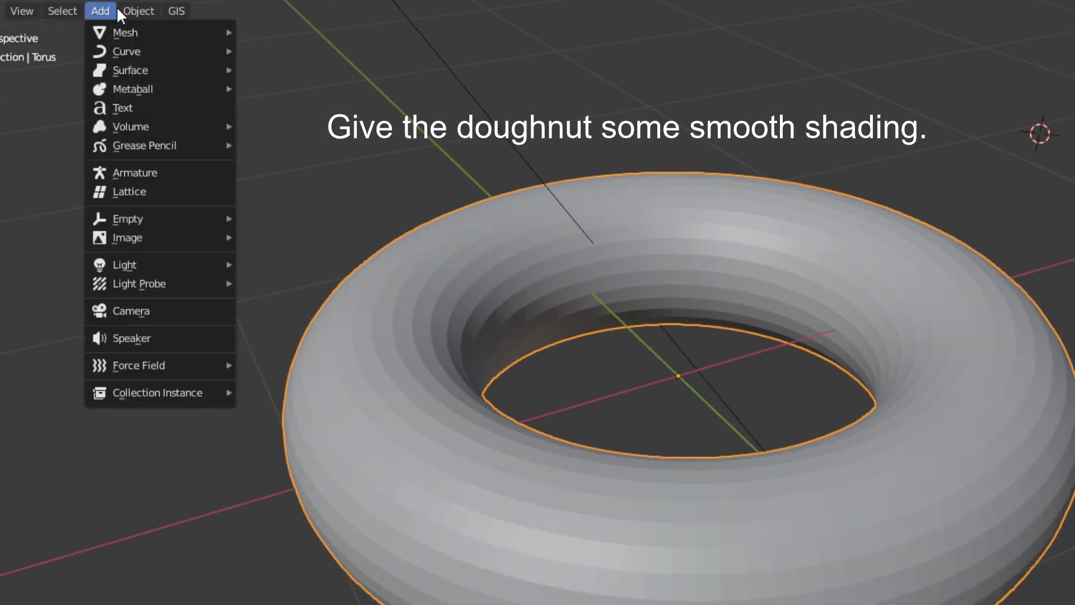
pyautogui.moveTo(134, 10)
pyautogui.click(211, 387)
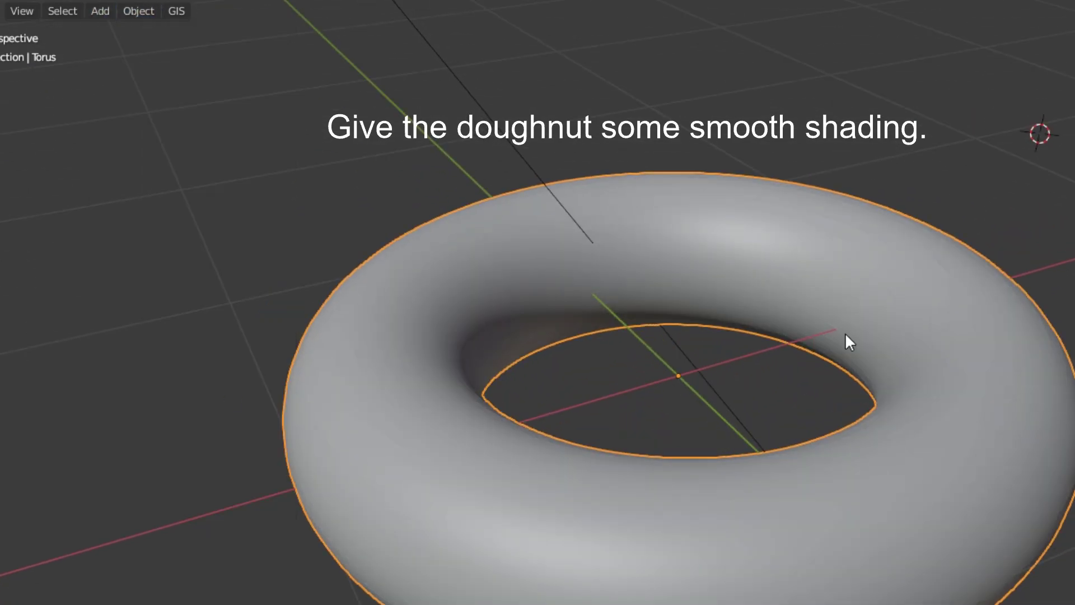
# Step: Switch to rendered shading and split the 3D viewport vertically into two side-by-side areas
pyautogui.moveTo(845, 332)
pyautogui.mouseDown(button='middle')
pyautogui.moveTo(853, 409)
pyautogui.moveTo(845, 314)
pyautogui.mouseUp(button='middle')
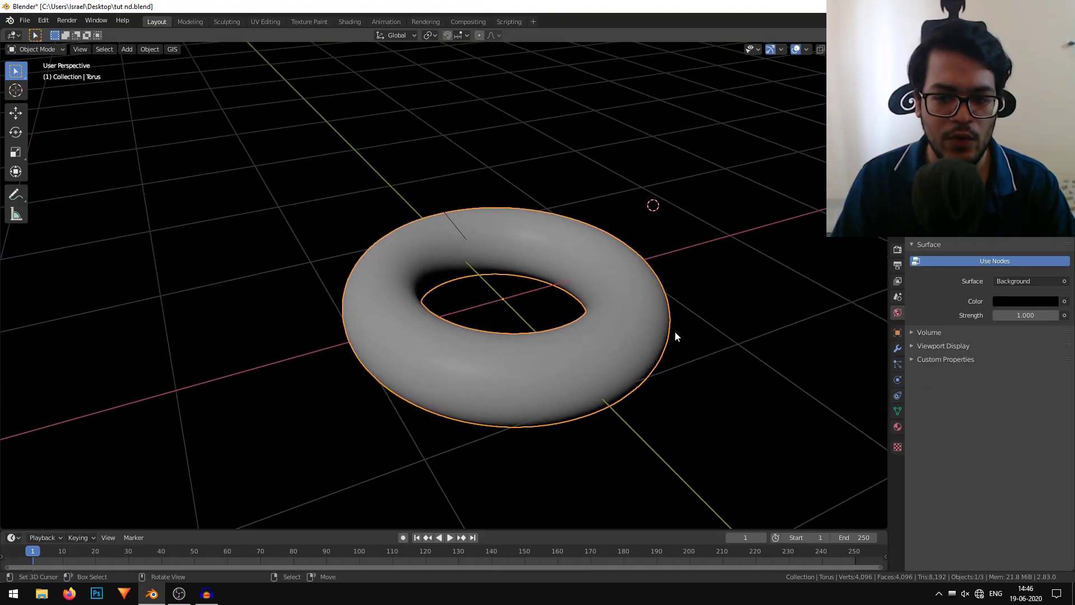
pyautogui.moveTo(676, 335); pyautogui.dragTo(41, 38, button='middle')
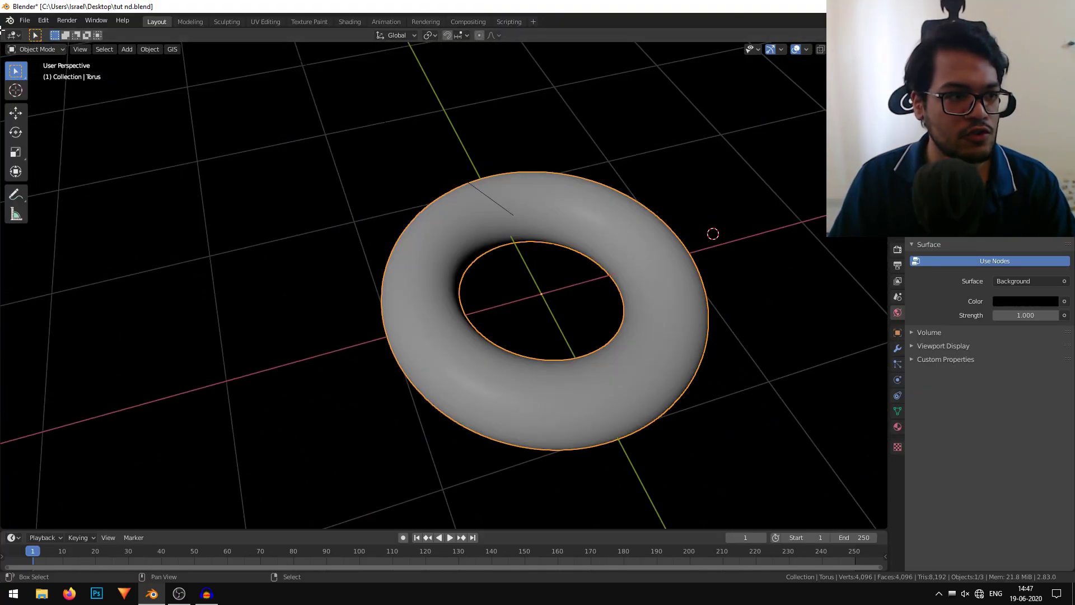
pyautogui.moveTo(11, 32); pyautogui.dragTo(492, 33)
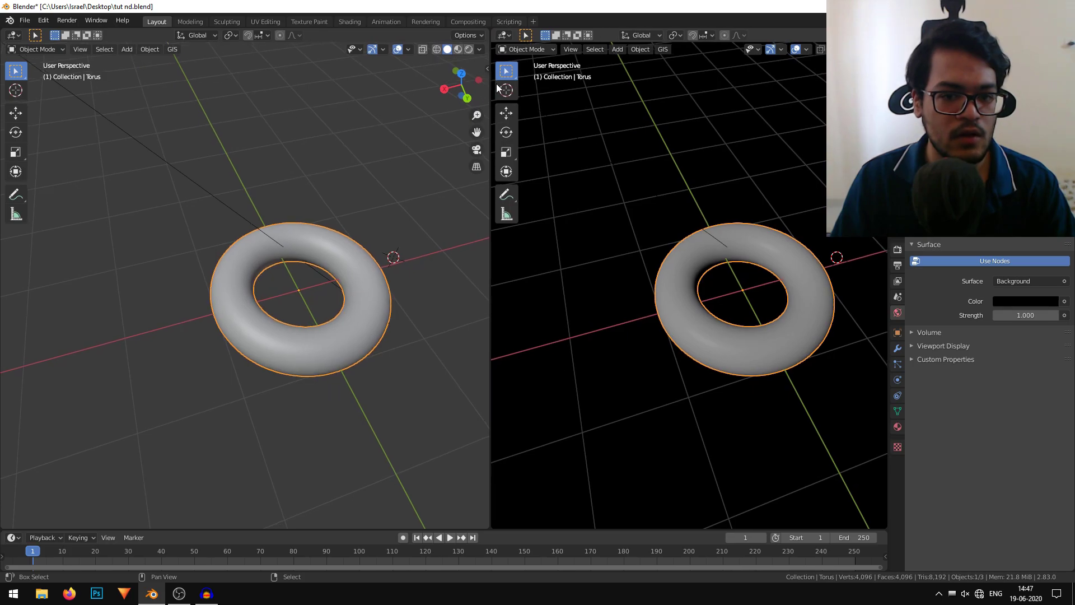
# Step: Frame the torus in the rendered viewport and hide that viewport's overlays and gizmos
pyautogui.press('KP_Decimal')
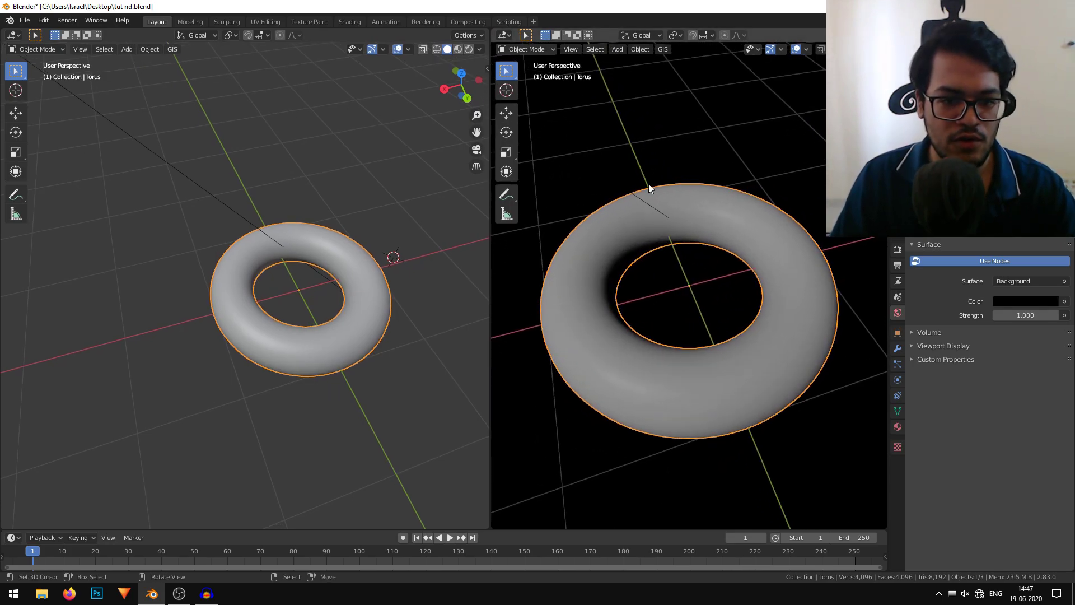
pyautogui.click(795, 50)
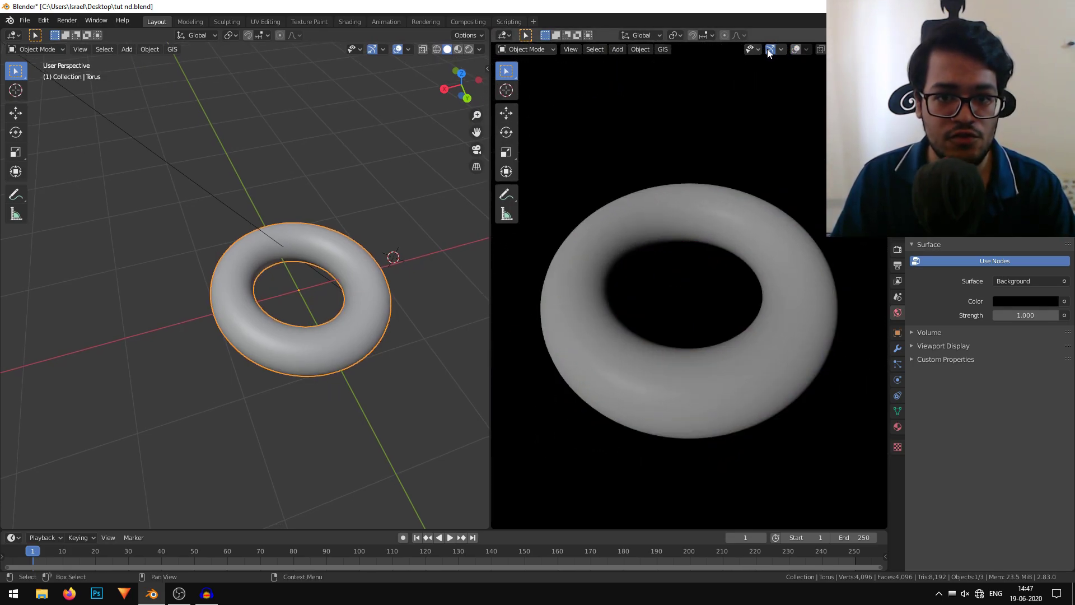
pyautogui.click(769, 51)
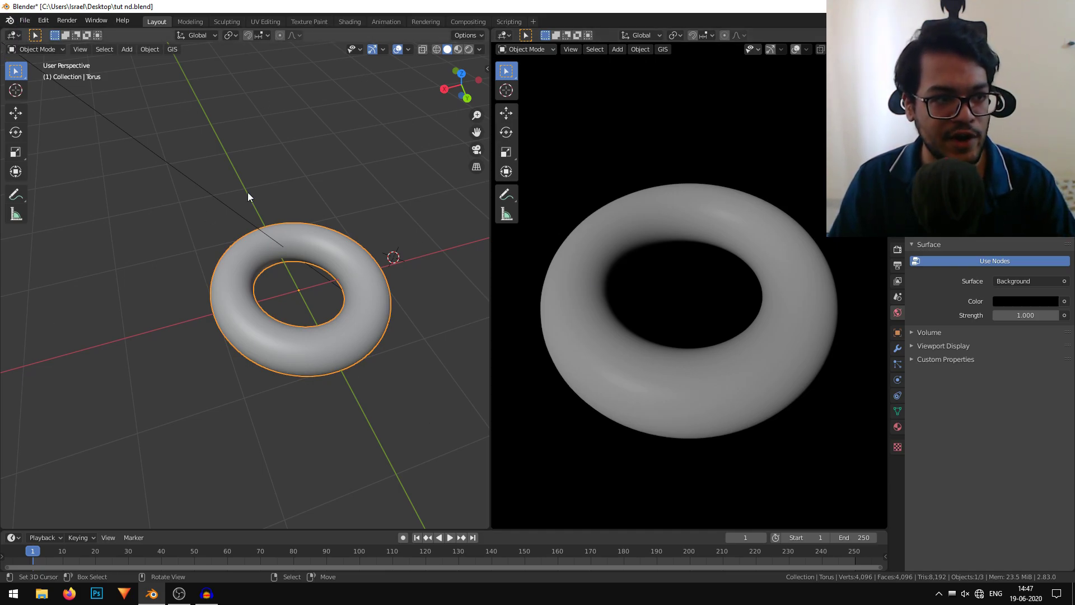
# Step: Turn the solid-shaded viewport into a Shader Editor and create a new material for the torus
pyautogui.click(36, 49)
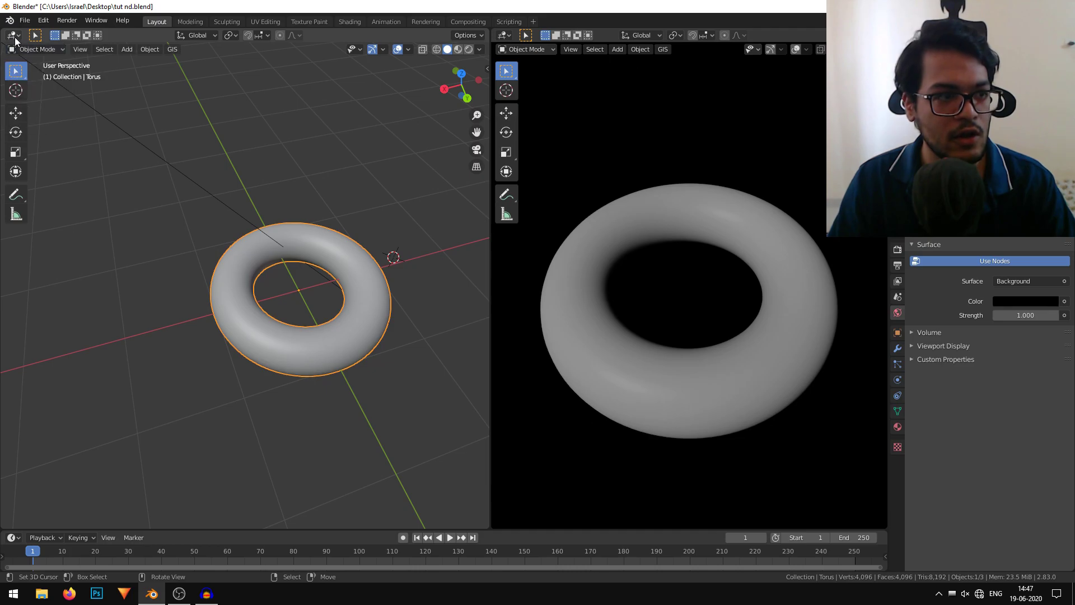
pyautogui.click(14, 36)
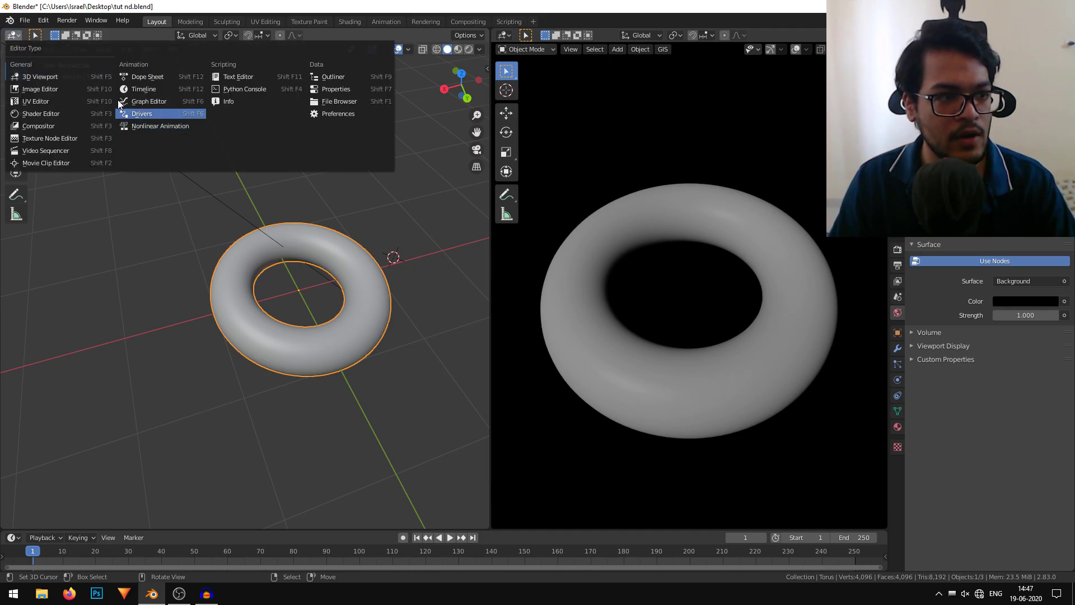
pyautogui.click(85, 114)
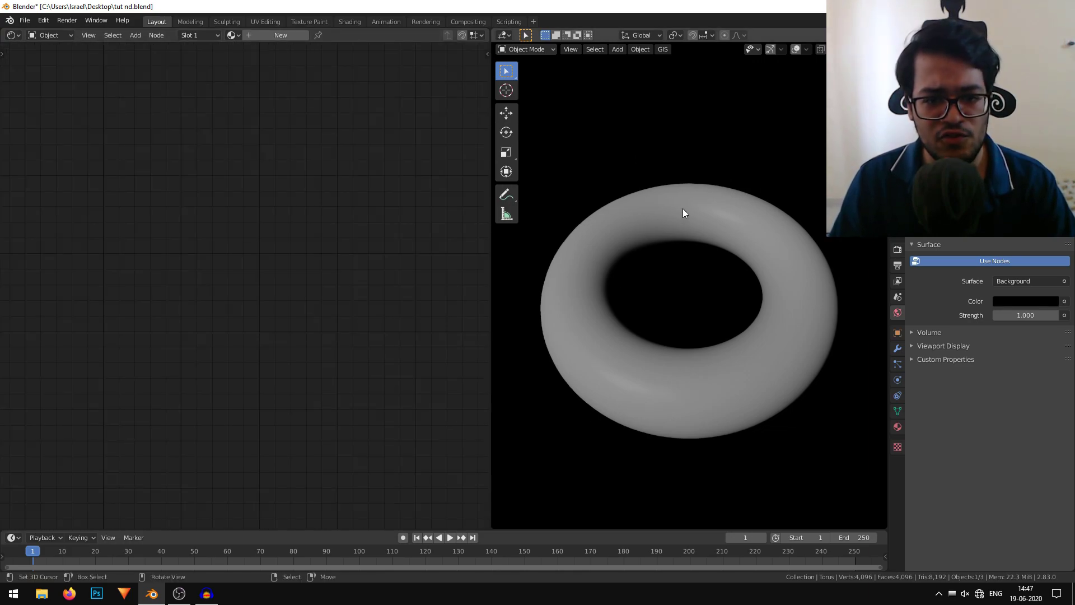
pyautogui.click(276, 35)
pyautogui.press('Home')
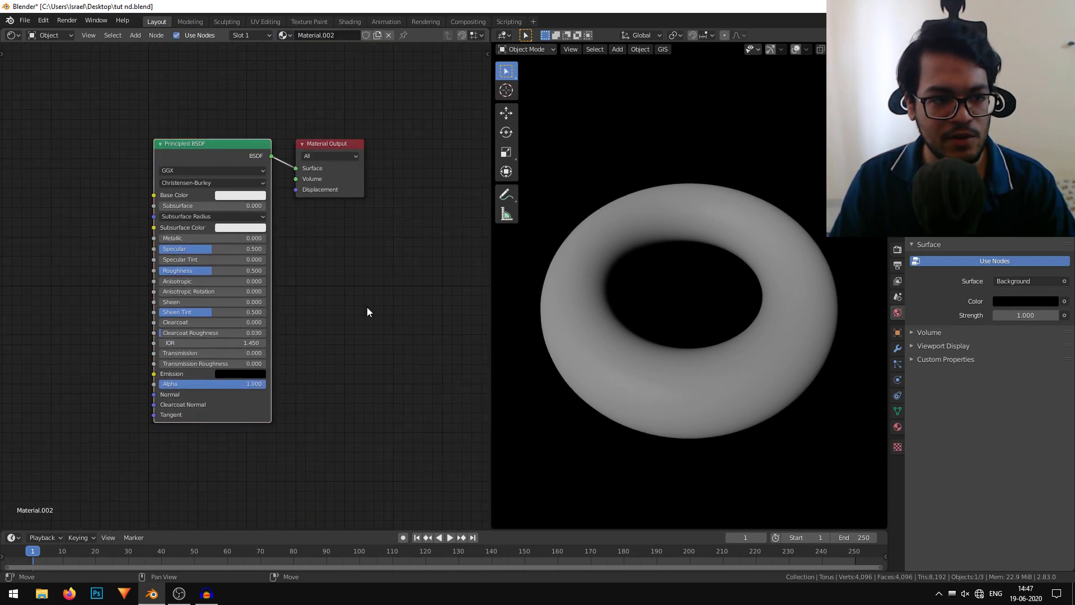
# Step: Add an Emission shader node above the Principled BSDF node
pyautogui.moveTo(368, 307); pyautogui.dragTo(407, 326, button='middle')
pyautogui.hotkey('shift', 'a')
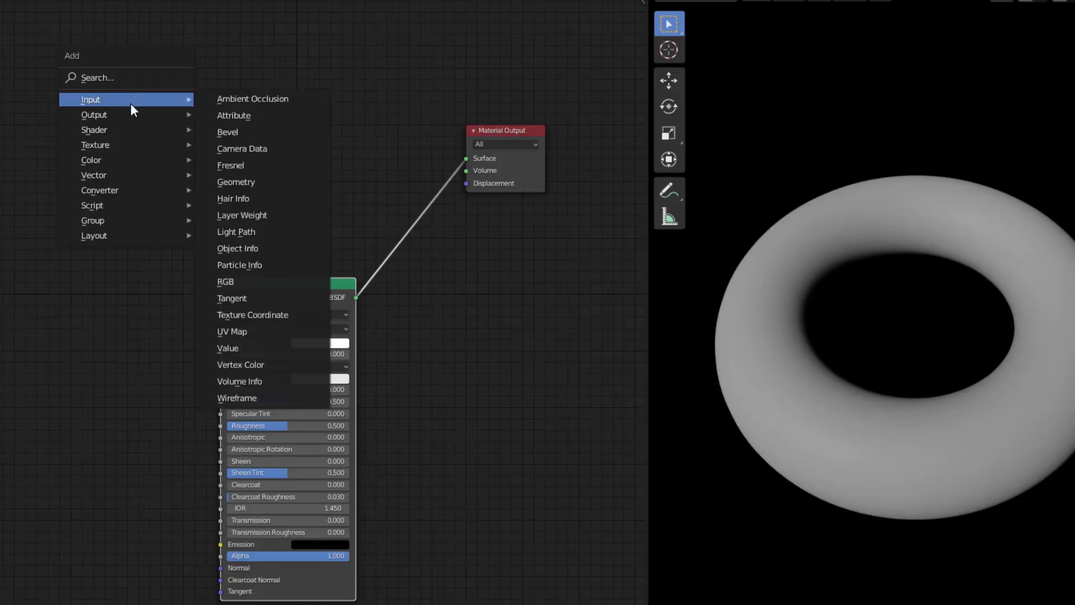
pyautogui.moveTo(129, 133)
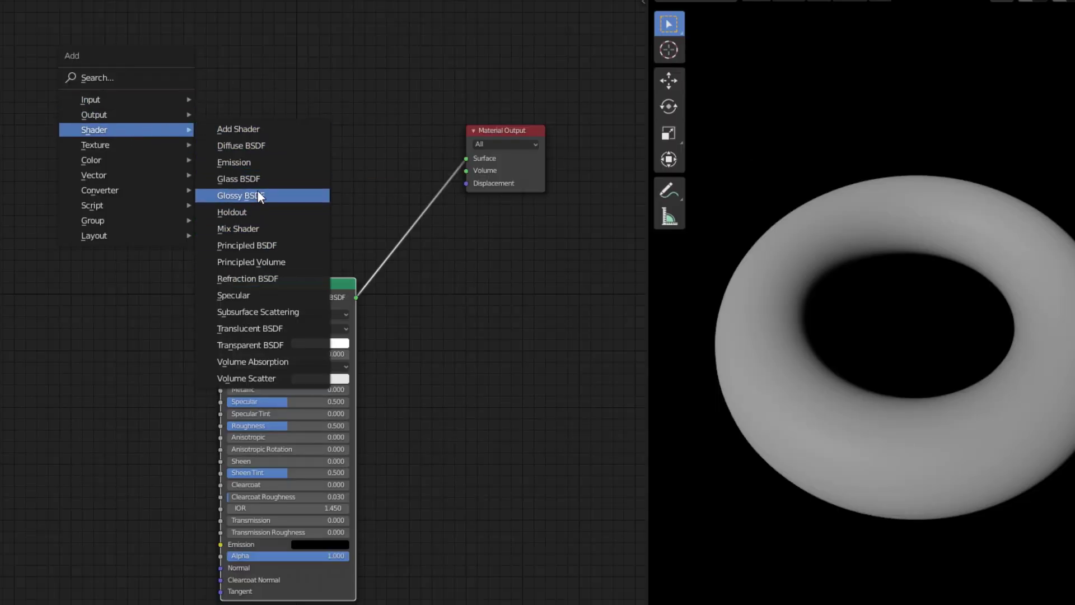
pyautogui.click(257, 163)
pyautogui.click(274, 191)
# Step: Insert a Mix Shader node between Principled BSDF and Material Output, and connect Emission to its second Shader input
pyautogui.hotkey('shift', 'a')
pyautogui.moveTo(109, 85)
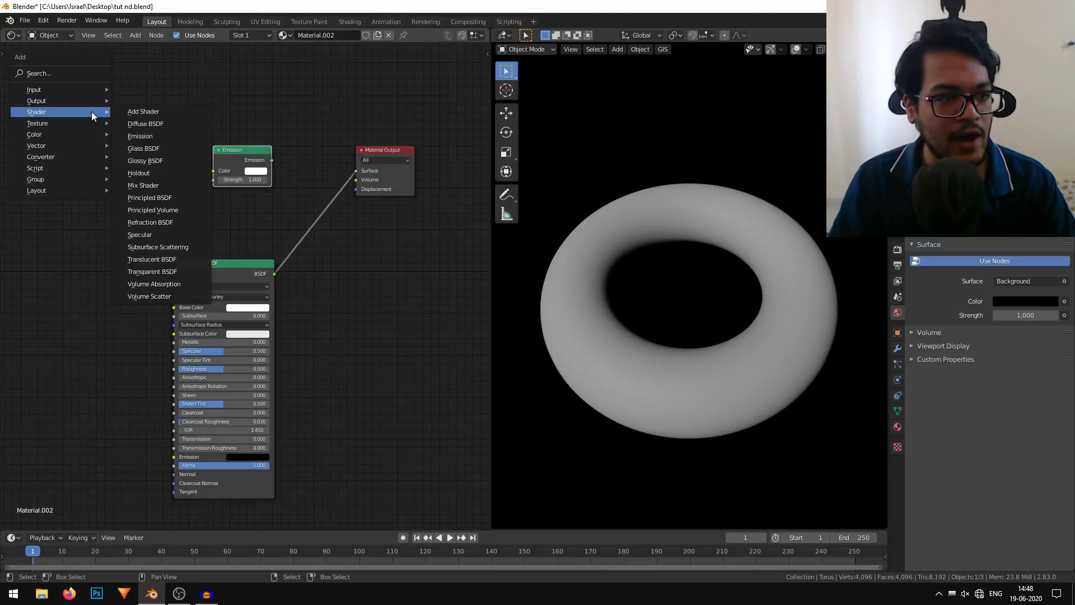
pyautogui.click(156, 189)
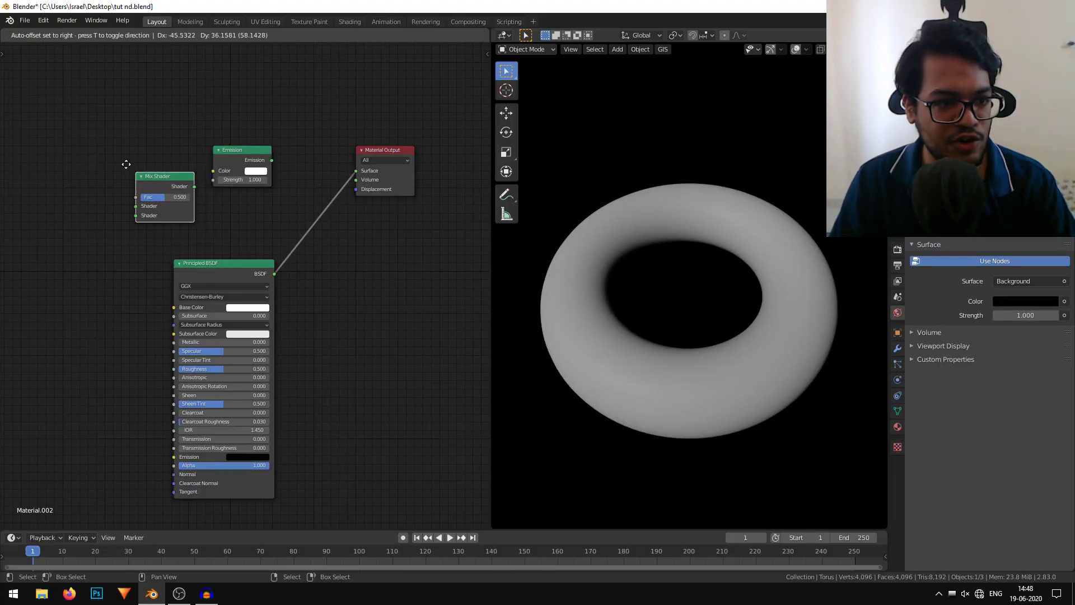
pyautogui.click(299, 208)
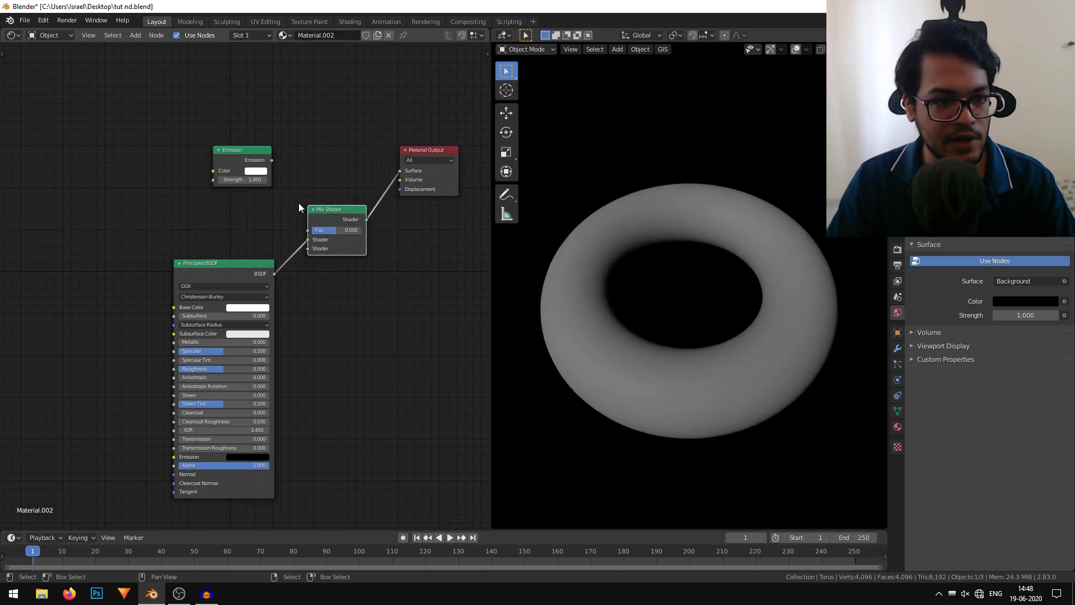
pyautogui.scroll(2, 324, 180)
pyautogui.moveTo(217, 108); pyautogui.dragTo(278, 243)
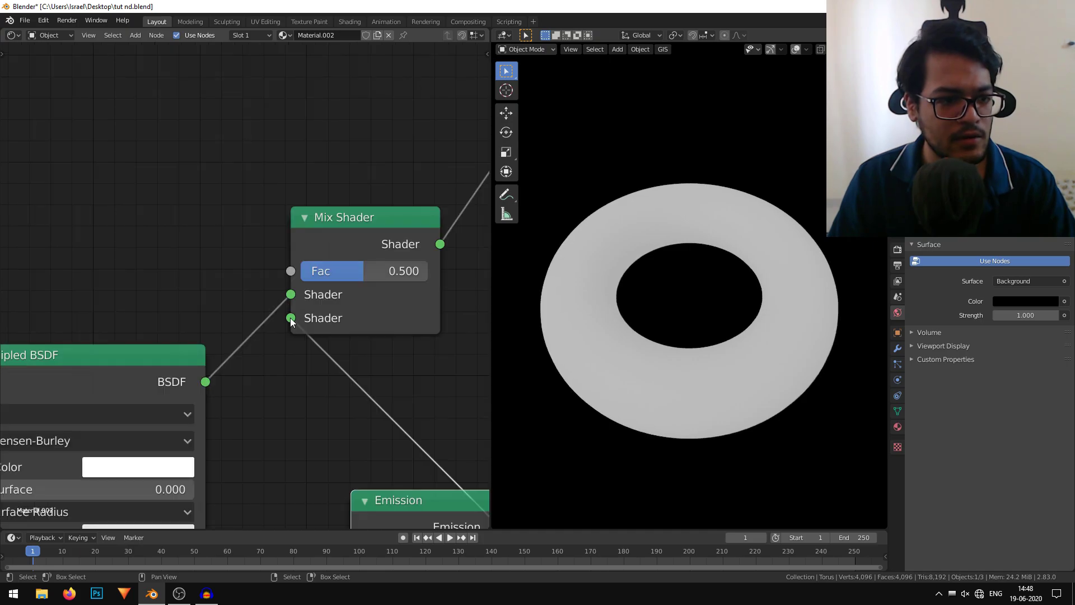
# Step: Swap the Mix Shader's inputs so Emission feeds the first Shader input, and place the Emission node above Principled BSDF
pyautogui.moveTo(290, 317); pyautogui.dragTo(291, 291)
pyautogui.scroll(-8, 313, 364)
pyautogui.moveTo(338, 415); pyautogui.dragTo(320, 285, button='middle')
pyautogui.moveTo(328, 318); pyautogui.dragTo(71, 159)
pyautogui.moveTo(237, 311); pyautogui.dragTo(285, 412, button='middle')
pyautogui.moveTo(252, 334); pyautogui.dragTo(186, 332)
# Step: Set the Principled BSDF's Base Color to black and its Specular to 1.000
pyautogui.scroll(4, 196, 359)
pyautogui.click(229, 341)
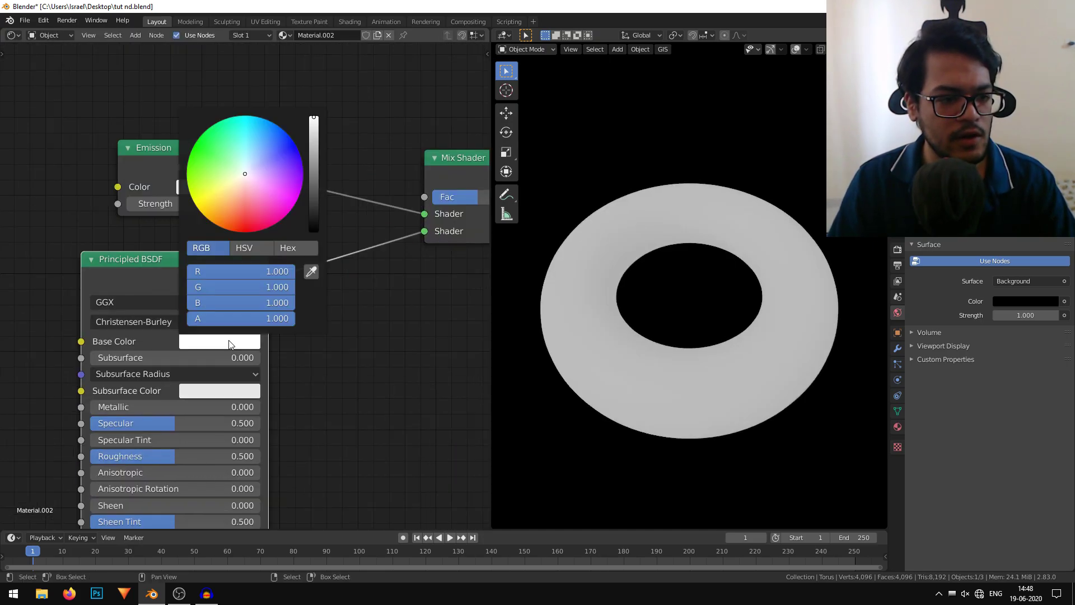
pyautogui.click(312, 191)
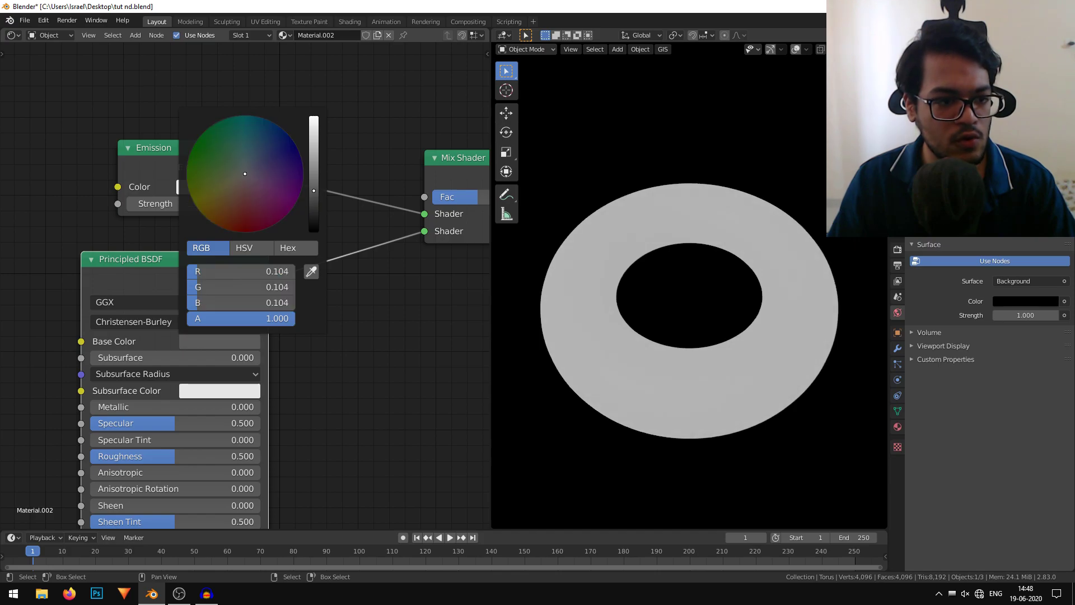
pyautogui.moveTo(313, 191); pyautogui.dragTo(314, 240)
pyautogui.scroll(-3, 385, 399)
pyautogui.moveTo(386, 399); pyautogui.dragTo(369, 365, button='middle')
pyautogui.moveTo(182, 361); pyautogui.dragTo(250, 361)
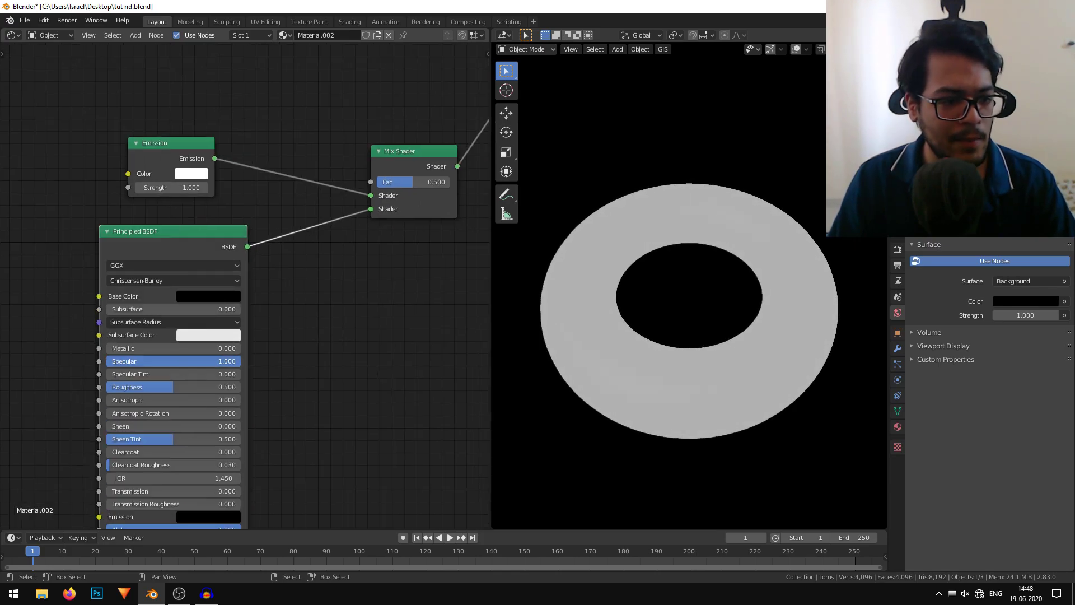
# Step: Shift the Emission node slightly and add a Musgrave Texture node in the free space before it
pyautogui.moveTo(343, 283); pyautogui.dragTo(351, 440, button='middle')
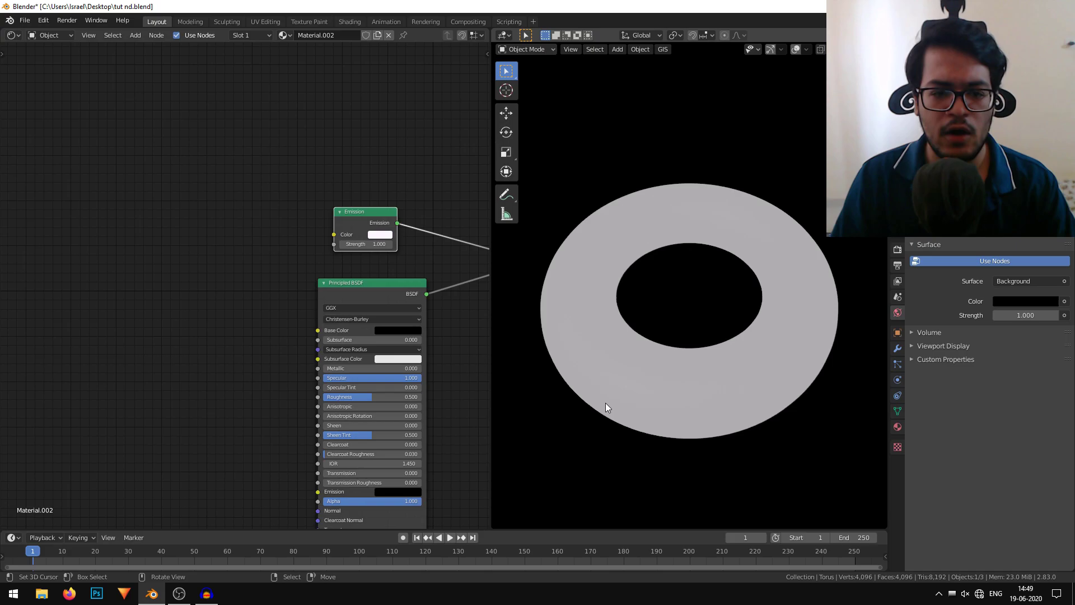
pyautogui.moveTo(686, 390)
pyautogui.mouseDown(button='middle')
pyautogui.moveTo(686, 347)
pyautogui.moveTo(686, 377)
pyautogui.mouseUp(button='middle')
pyautogui.moveTo(164, 216); pyautogui.dragTo(127, 219, button='middle')
pyautogui.moveTo(339, 225); pyautogui.dragTo(326, 221)
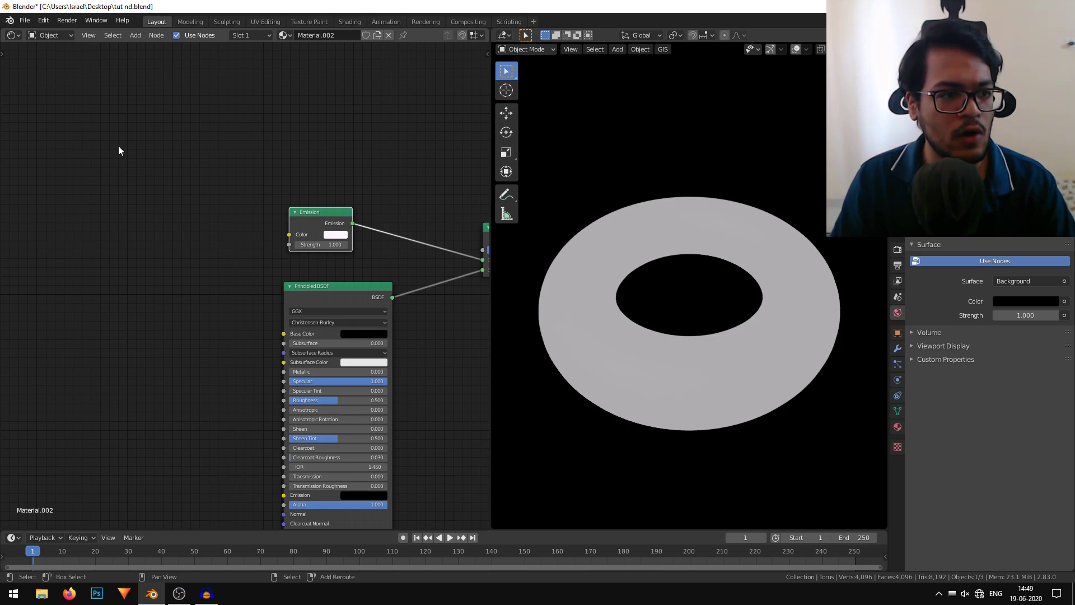
pyautogui.hotkey('shift', 'a')
pyautogui.moveTo(106, 156)
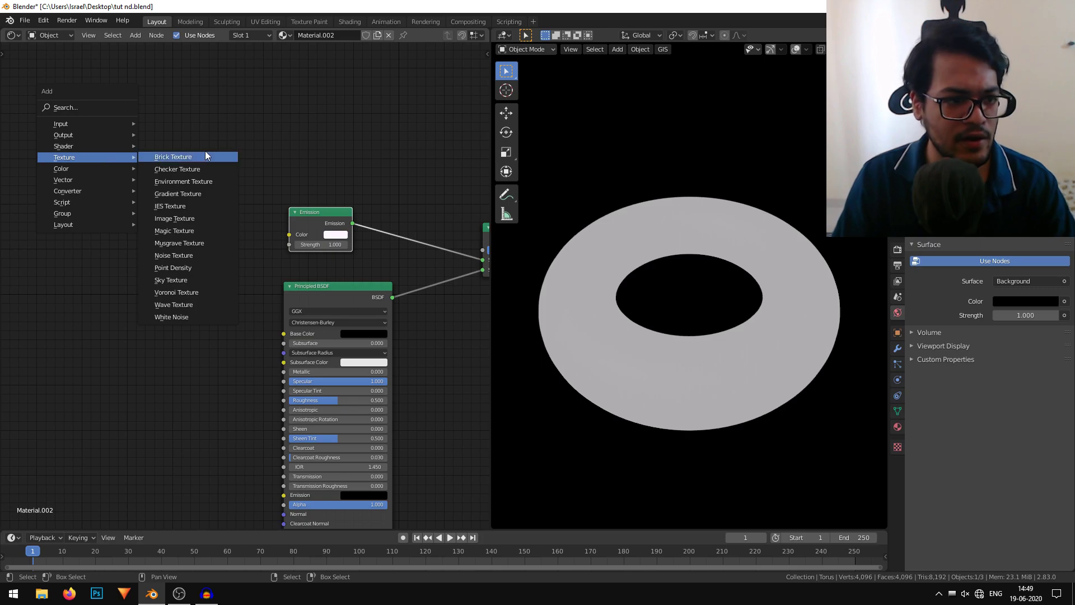
pyautogui.click(188, 242)
pyautogui.click(87, 150)
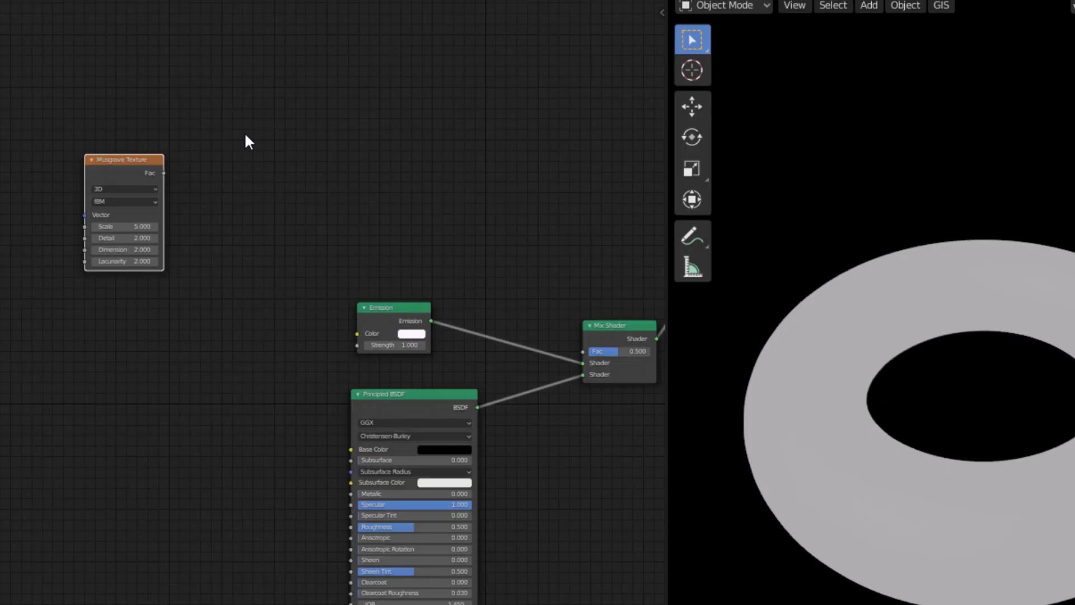
# Step: Add a ColorRamp node beside the Musgrave Texture and connect the texture's Fac output to the ramp's Fac input
pyautogui.hotkey('shift', 'a')
pyautogui.moveTo(207, 187)
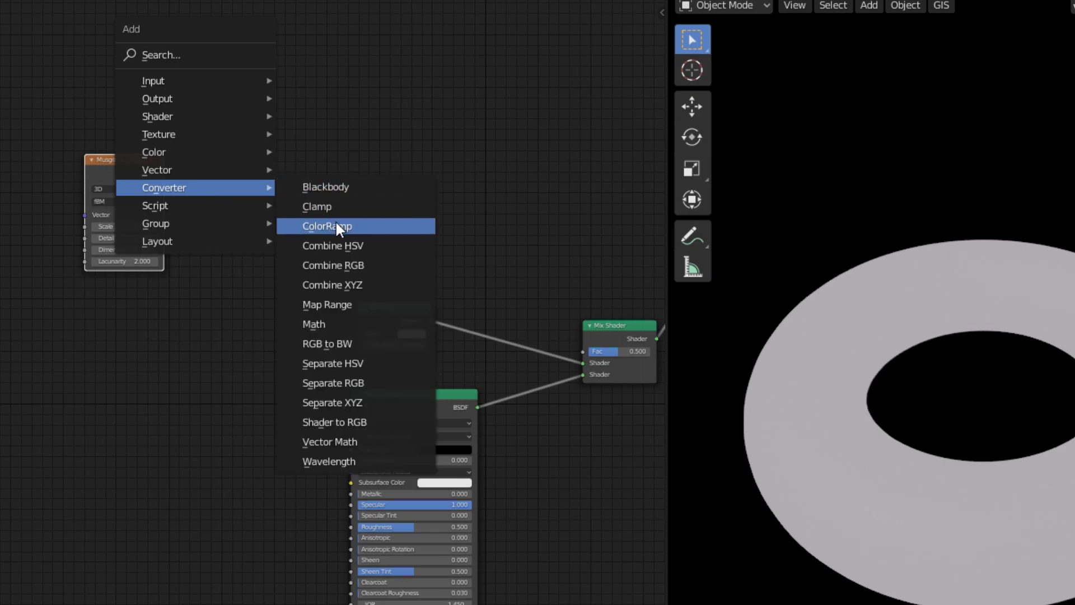
pyautogui.click(336, 225)
pyautogui.click(283, 76)
pyautogui.scroll(3, 315, 267)
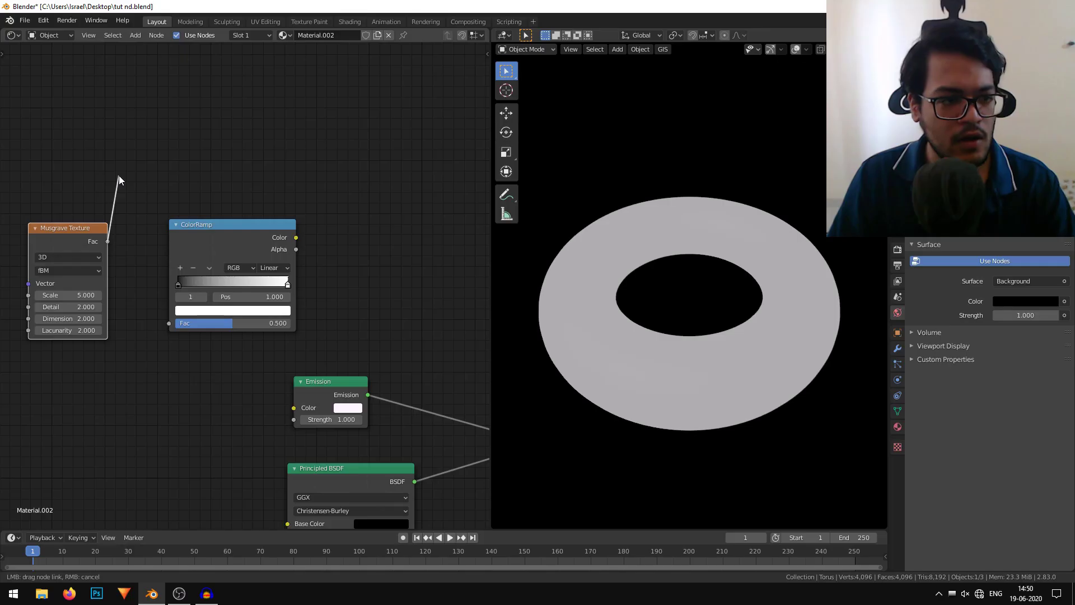
pyautogui.moveTo(108, 242); pyautogui.dragTo(168, 323)
# Step: Connect the ColorRamp's Color output to the Mix Shader's Fac input
pyautogui.moveTo(331, 319); pyautogui.dragTo(228, 264, button='middle')
pyautogui.scroll(-2, 243, 256)
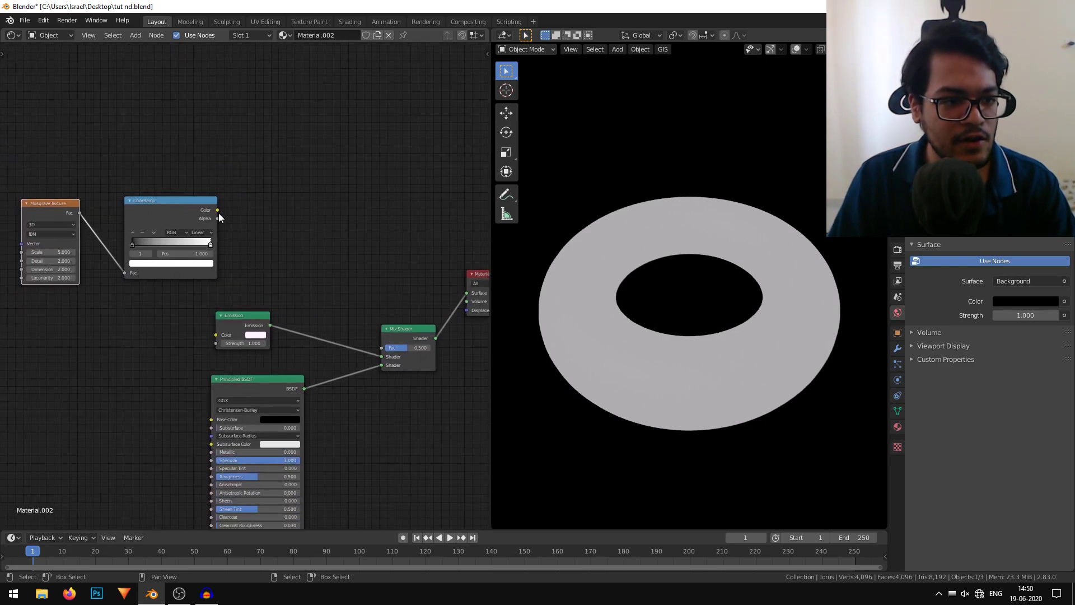
pyautogui.moveTo(217, 210)
pyautogui.mouseDown()
pyautogui.moveTo(255, 149)
pyautogui.moveTo(382, 348)
pyautogui.mouseUp()
# Step: Move the Emission node slightly away from the Mix Shader and set its Color to a bright blue
pyautogui.scroll(4, 368, 301)
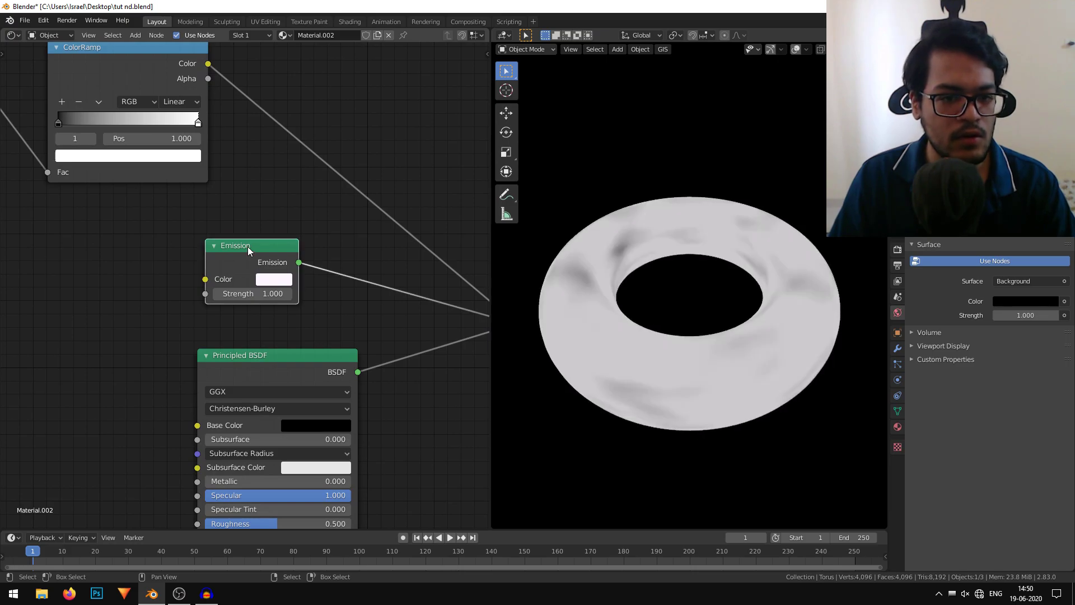
pyautogui.moveTo(248, 246); pyautogui.dragTo(214, 244)
pyautogui.scroll(-2, 213, 244)
pyautogui.moveTo(141, 164); pyautogui.dragTo(206, 194, button='middle')
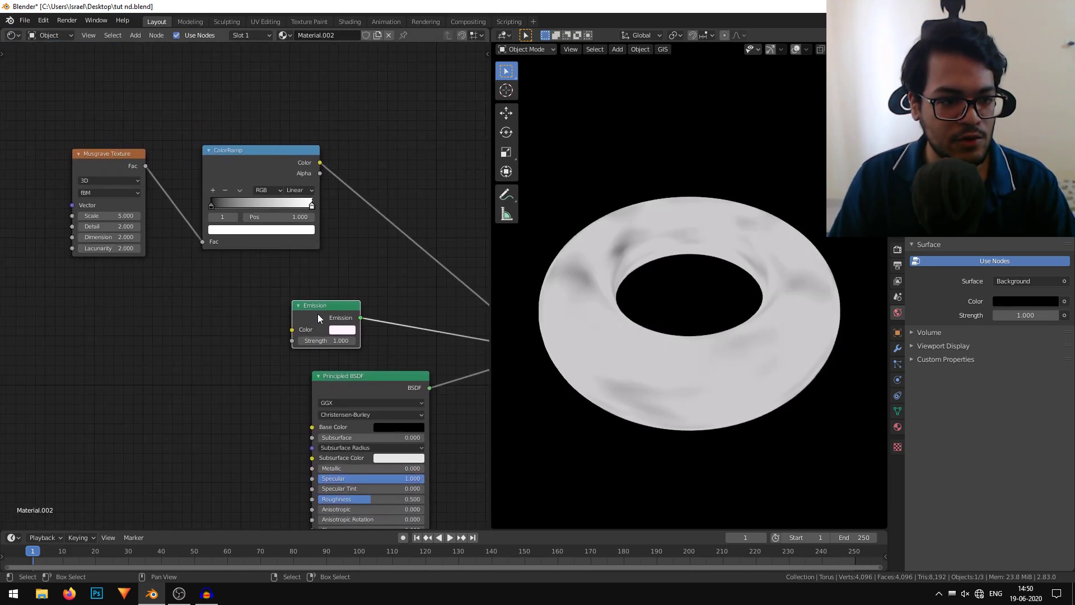
pyautogui.click(341, 331)
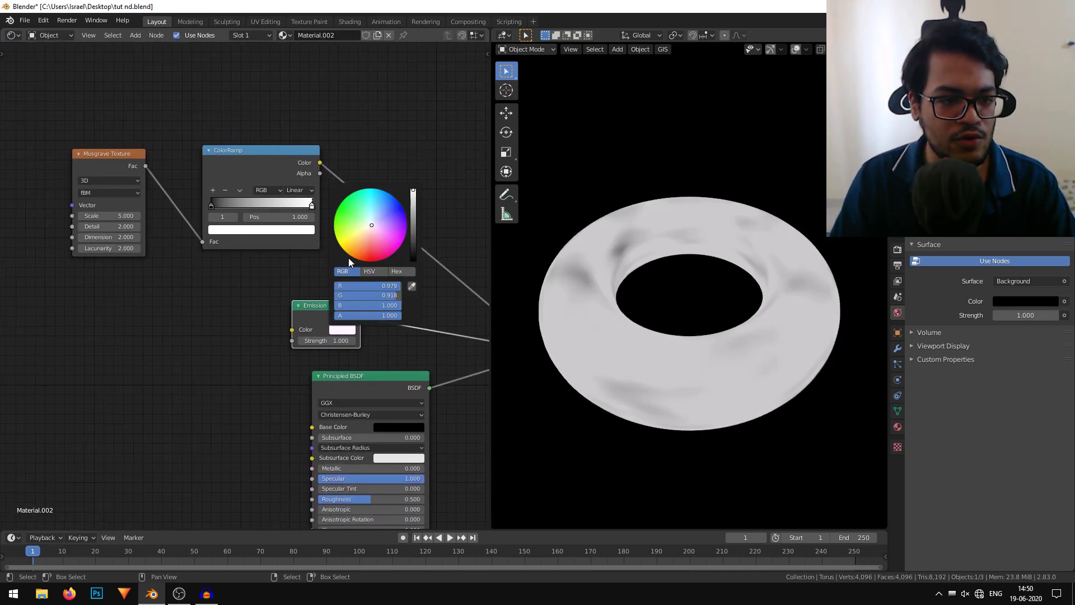
pyautogui.moveTo(368, 227)
pyautogui.mouseDown()
pyautogui.moveTo(343, 223)
pyautogui.moveTo(386, 194)
pyautogui.mouseUp()
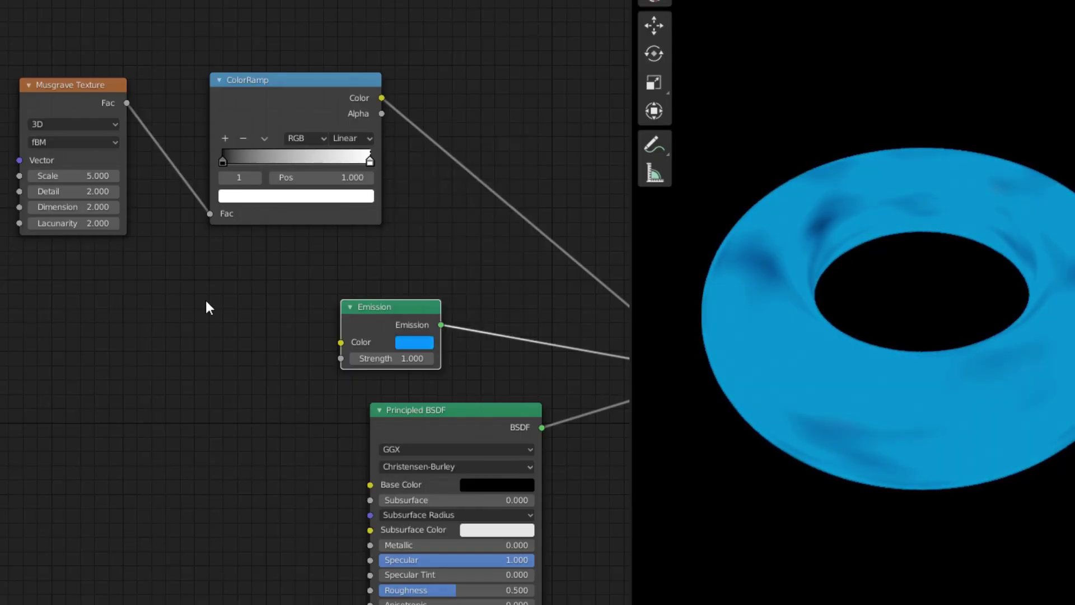
# Step: Set the Musgrave Texture's Offset to 0.200 and its Gain to 1.700
pyautogui.scroll(2, 193, 283)
pyautogui.moveTo(180, 266); pyautogui.dragTo(220, 557, button='middle')
pyautogui.scroll(2, 156, 480)
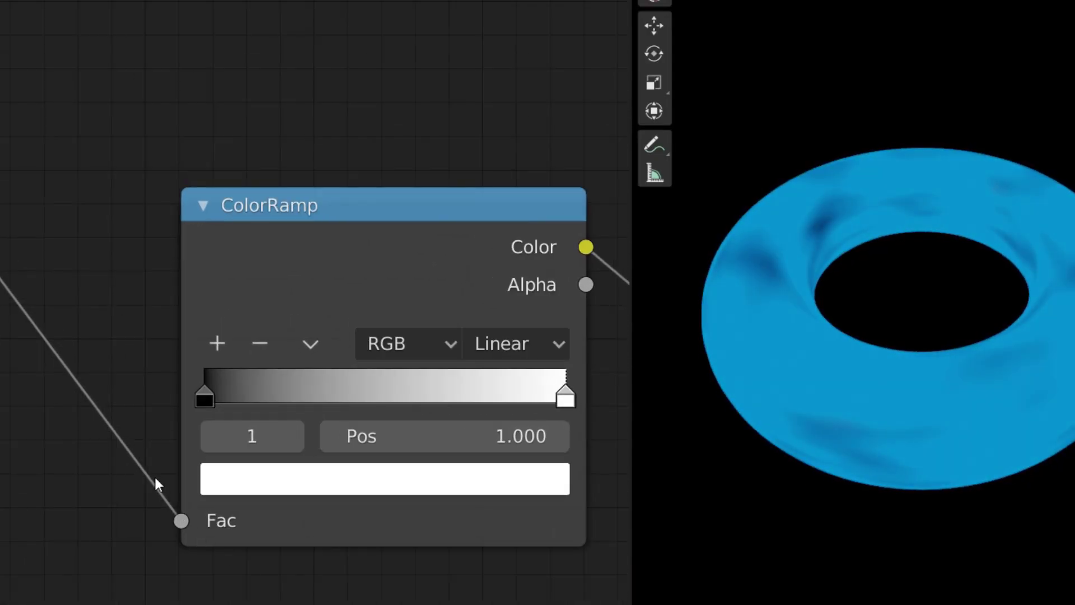
pyautogui.moveTo(157, 480); pyautogui.dragTo(322, 299, button='middle')
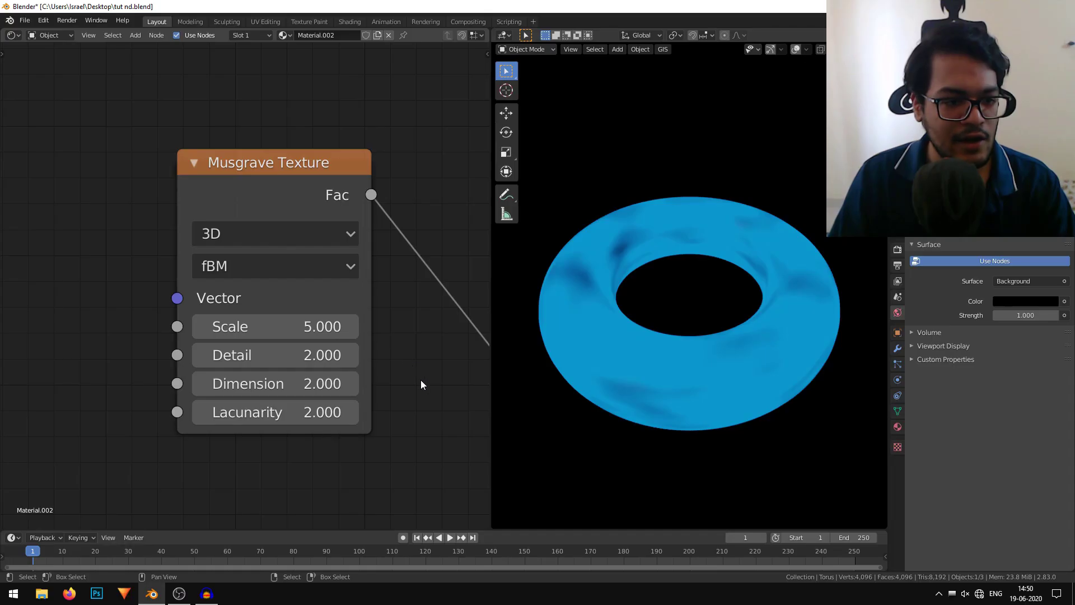
pyautogui.moveTo(421, 380)
pyautogui.mouseDown(button='middle')
pyautogui.moveTo(398, 364)
pyautogui.moveTo(407, 379)
pyautogui.mouseUp(button='middle')
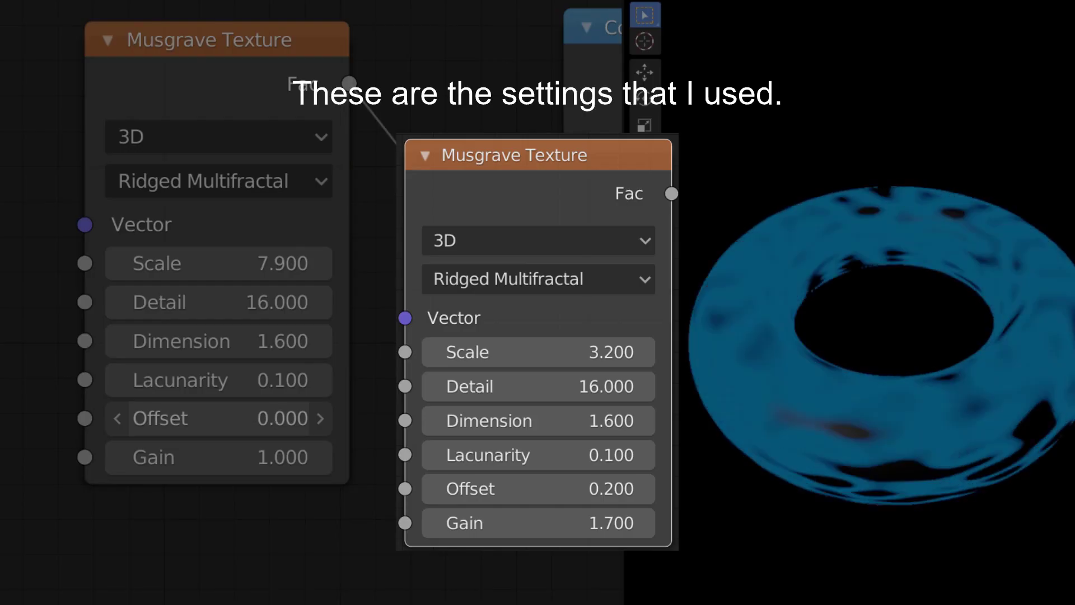
pyautogui.click(218, 418)
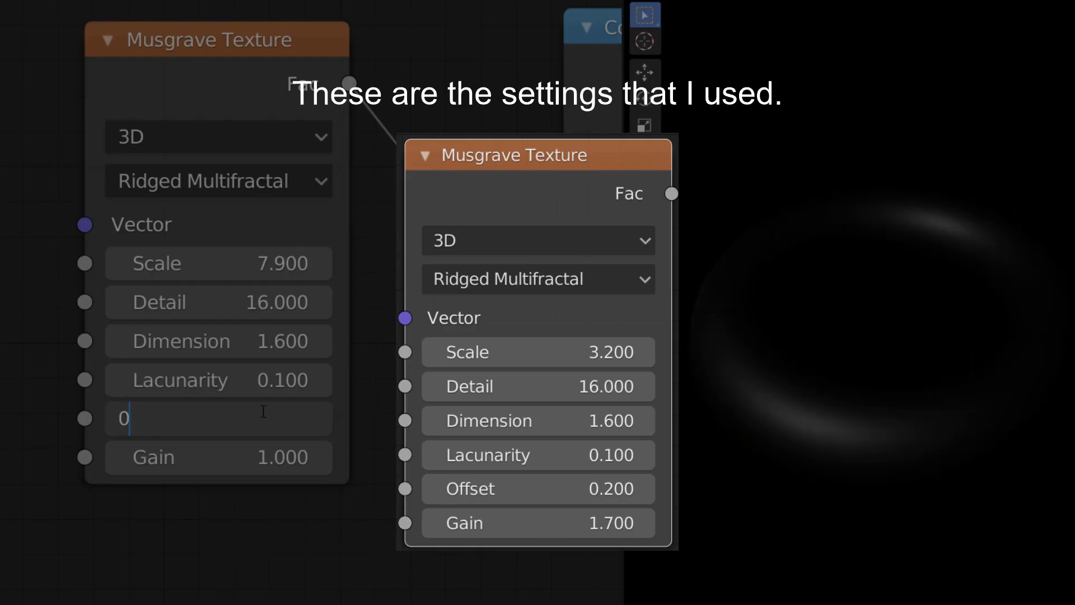
pyautogui.press('Return')
pyautogui.click(314, 425)
pyautogui.click(314, 424)
pyautogui.click(315, 424)
pyautogui.click(117, 420)
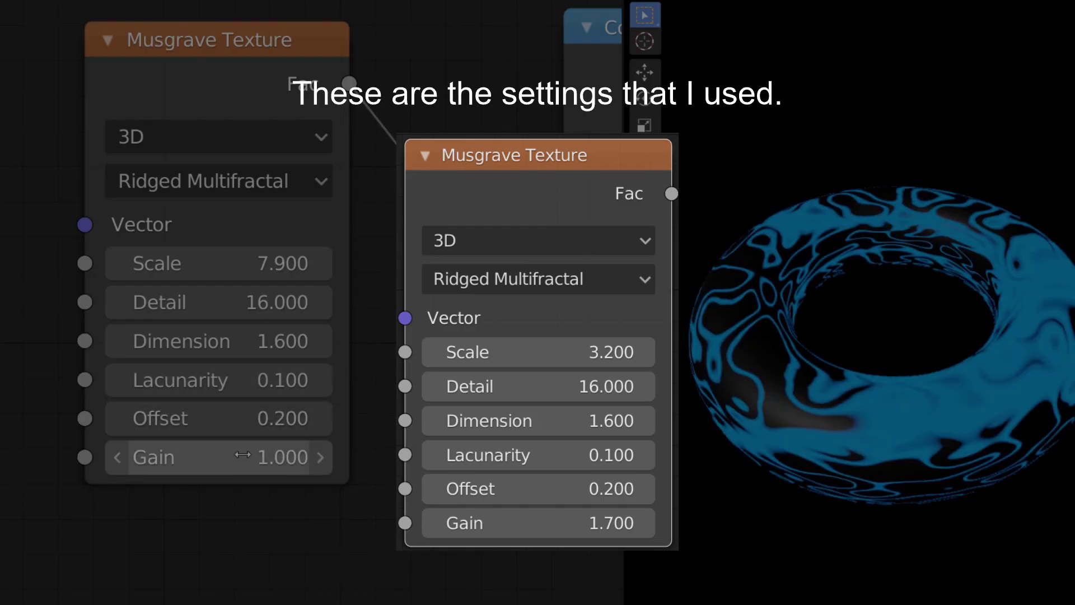
pyautogui.moveTo(240, 456)
pyautogui.mouseDown()
pyautogui.moveTo(292, 456)
pyautogui.moveTo(254, 457)
pyautogui.mouseUp()
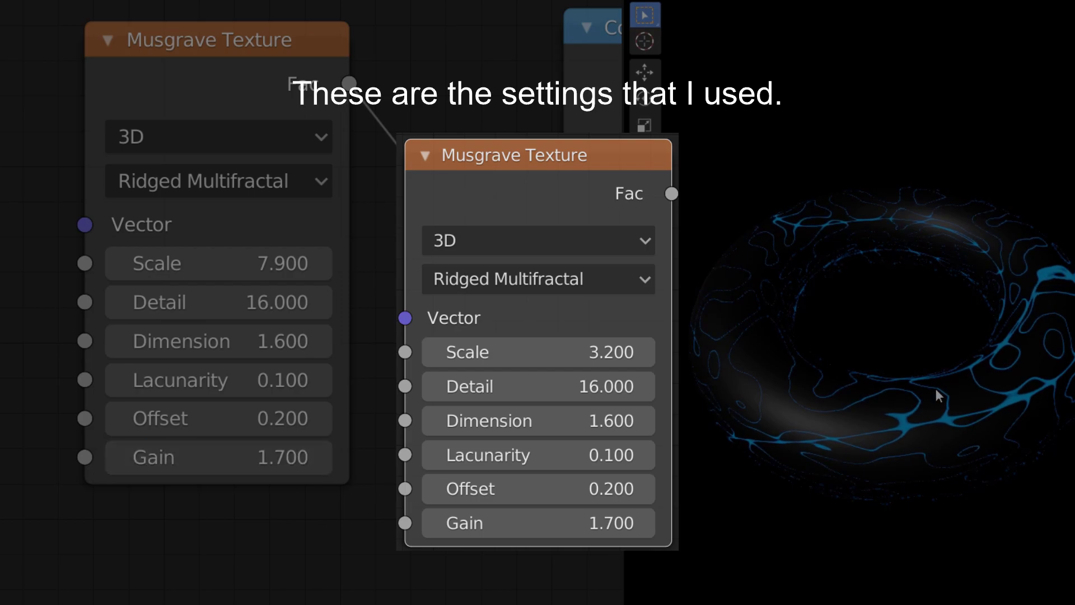
# Step: Inspect the pattern on the torus up close and try cyan and pale cream as the Emission colour
pyautogui.scroll(4, 792, 374)
pyautogui.moveTo(792, 375); pyautogui.dragTo(815, 498, button='middle')
pyautogui.scroll(-3, 815, 498)
pyautogui.scroll(2, 815, 498)
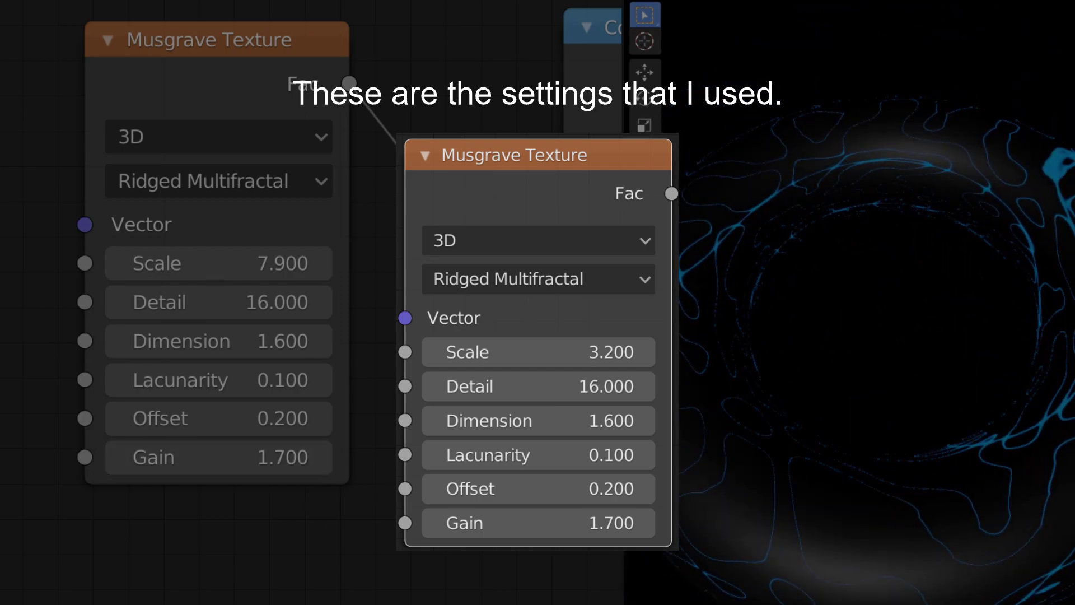
pyautogui.moveTo(219, 303); pyautogui.dragTo(214, 397, button='middle')
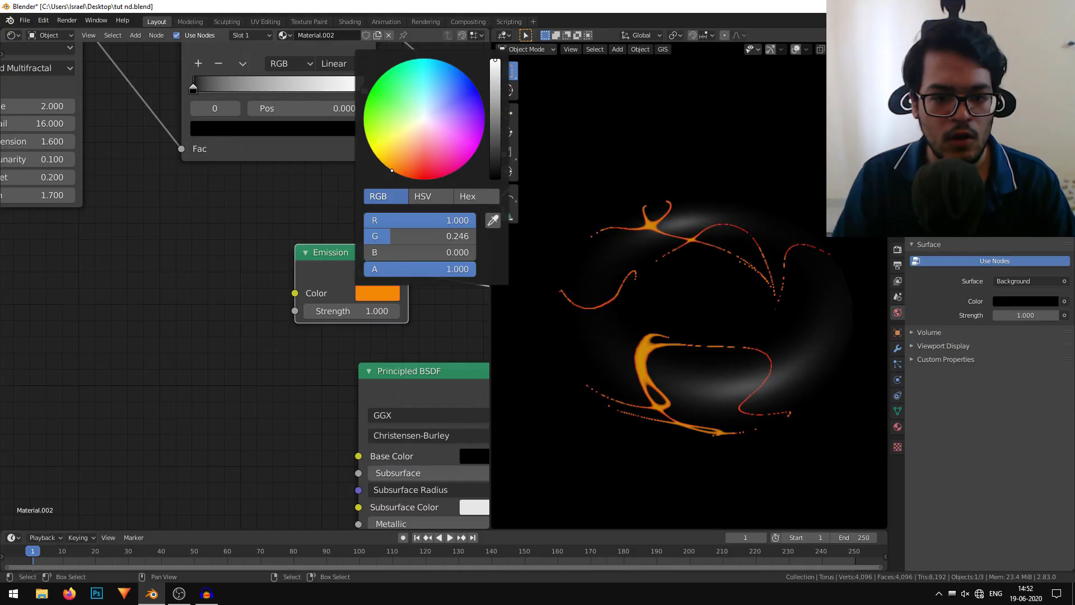
pyautogui.moveTo(411, 163)
pyautogui.mouseDown()
pyautogui.moveTo(381, 123)
pyautogui.moveTo(432, 90)
pyautogui.moveTo(438, 156)
pyautogui.moveTo(383, 143)
pyautogui.moveTo(477, 147)
pyautogui.mouseUp()
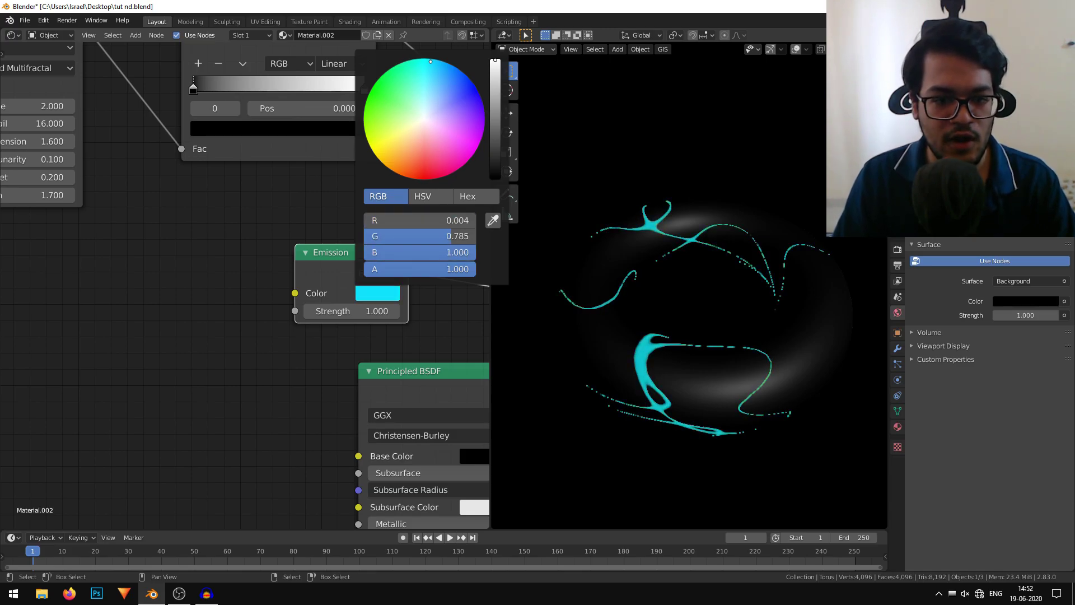
pyautogui.moveTo(431, 61)
pyautogui.mouseDown()
pyautogui.moveTo(374, 104)
pyautogui.moveTo(387, 152)
pyautogui.moveTo(421, 170)
pyautogui.moveTo(460, 160)
pyautogui.moveTo(408, 113)
pyautogui.mouseUp()
pyautogui.moveTo(409, 113); pyautogui.dragTo(410, 126)
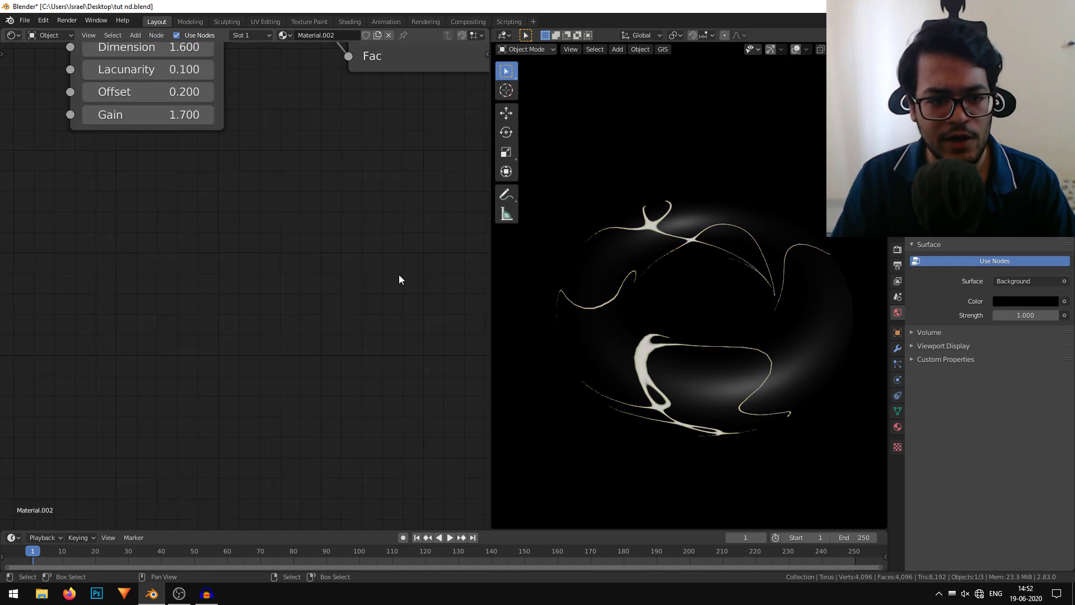
pyautogui.scroll(-4, 408, 267)
pyautogui.moveTo(416, 257); pyautogui.dragTo(339, 259, button='middle')
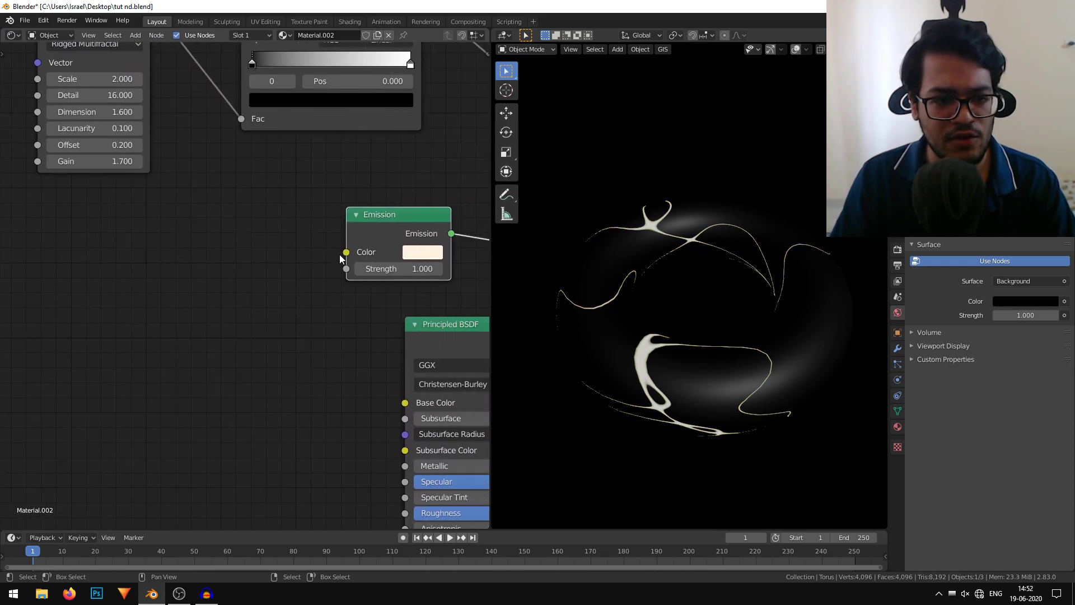
pyautogui.moveTo(347, 252); pyautogui.dragTo(172, 274)
pyautogui.scroll(-4, 218, 308)
pyautogui.moveTo(219, 311); pyautogui.dragTo(247, 303, button='middle')
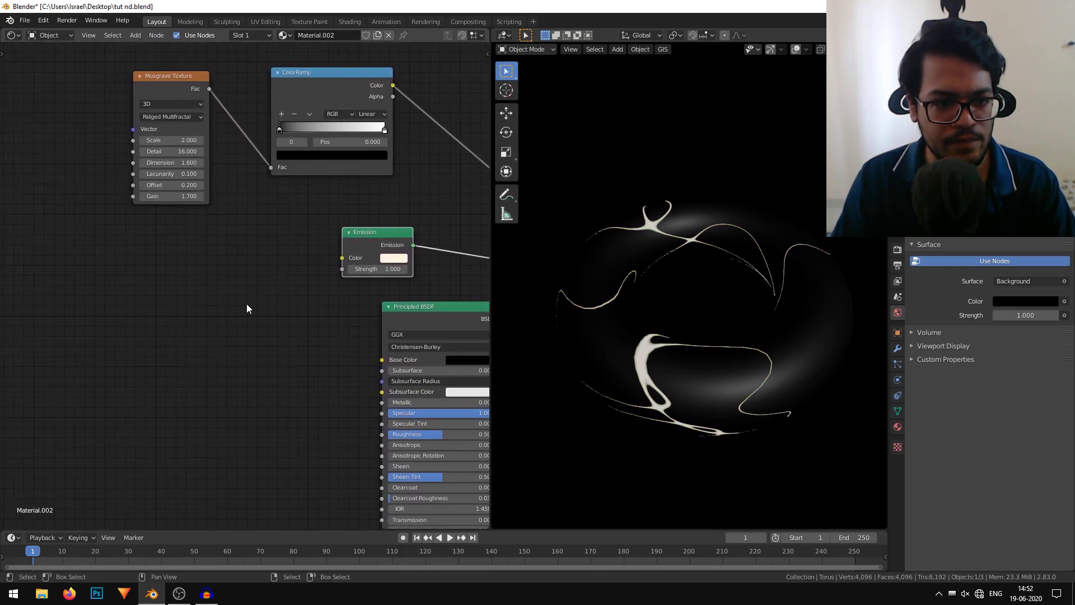
pyautogui.scroll(4, 246, 304)
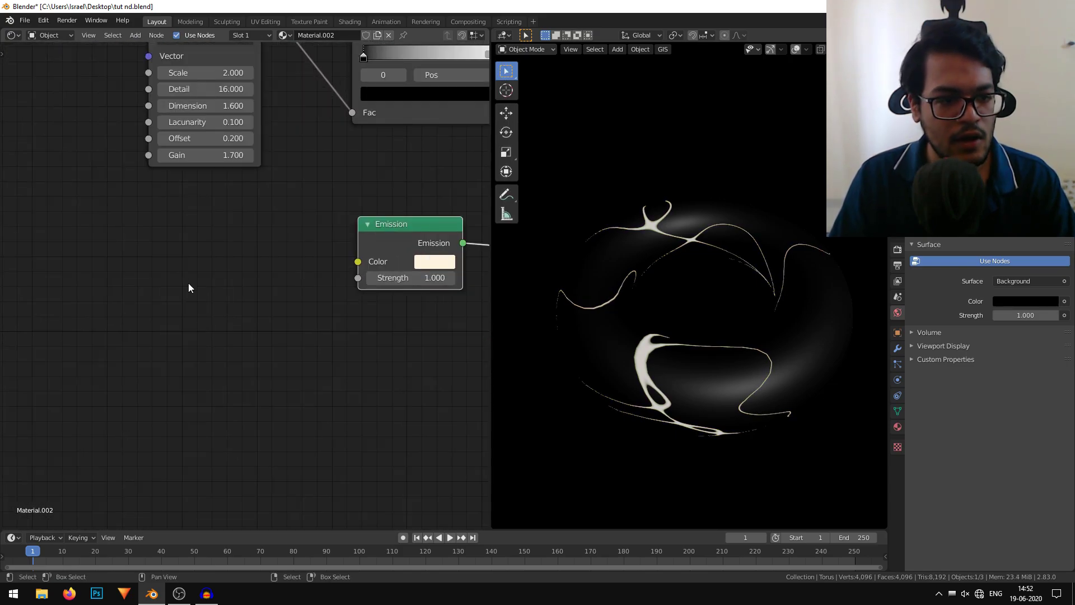
pyautogui.scroll(-2, 379, 153)
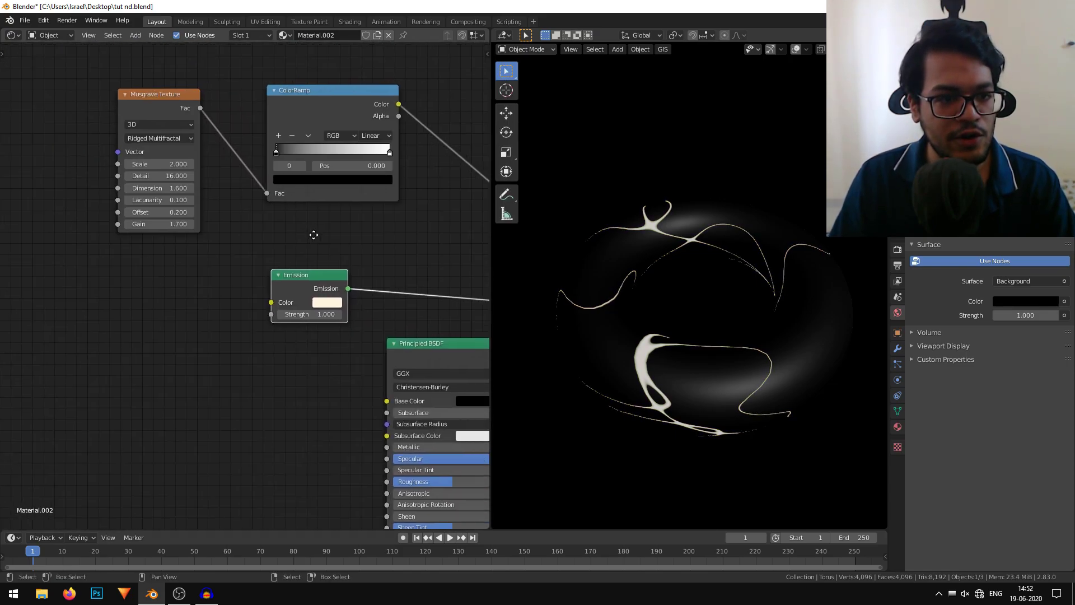
# Step: Duplicate the ColorRamp node, place the copy before Emission and connect its Color output to Emission's Color input
pyautogui.click(320, 117)
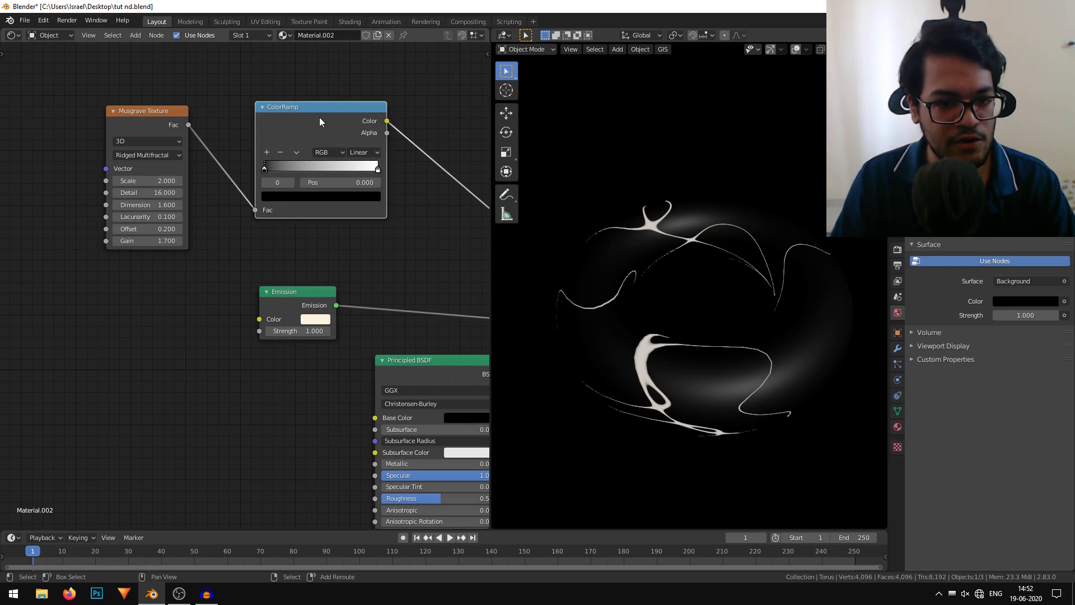
pyautogui.hotkey('shift', 'd')
pyautogui.click(142, 304)
pyautogui.moveTo(143, 302); pyautogui.dragTo(210, 237, button='middle')
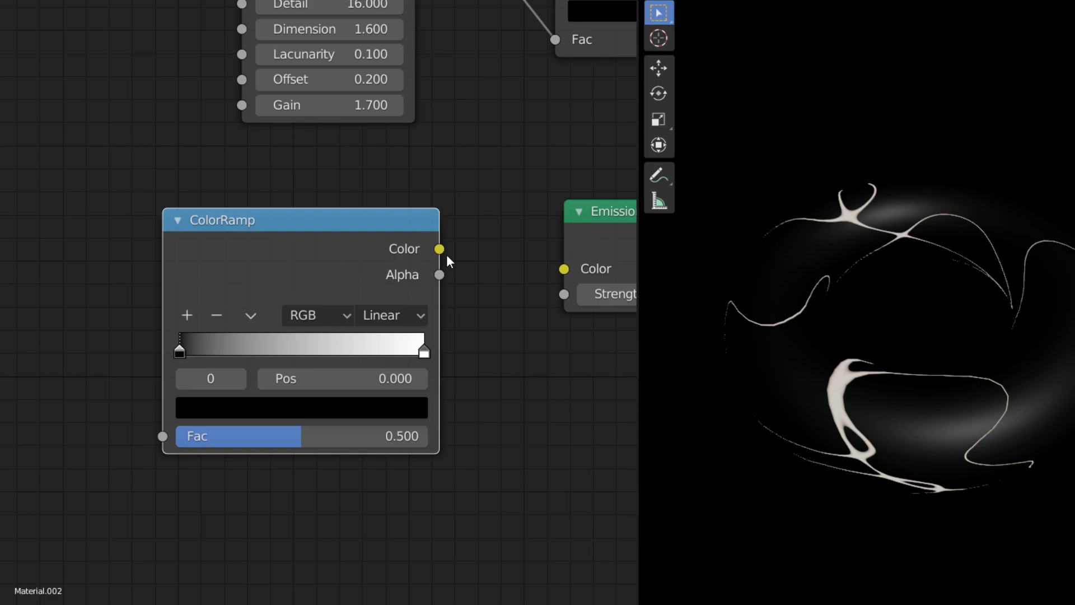
pyautogui.moveTo(447, 258); pyautogui.dragTo(565, 270)
pyautogui.scroll(-4, 515, 450)
pyautogui.moveTo(505, 438); pyautogui.dragTo(530, 379, button='middle')
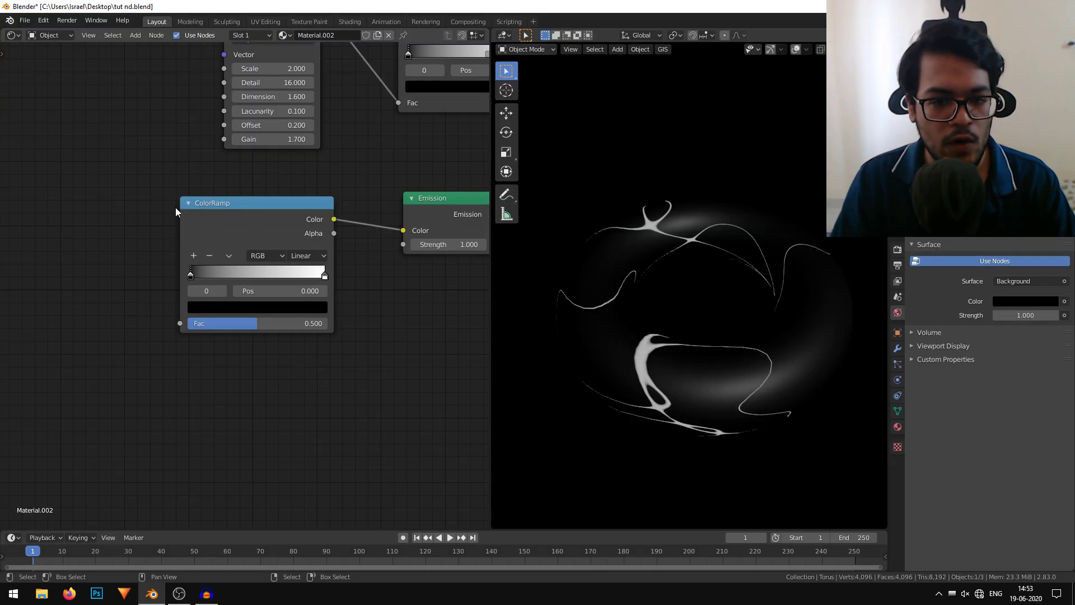
# Step: Add a Gradient Texture node before the new ColorRamp and connect its Color output to the ColorRamp's Fac input
pyautogui.moveTo(169, 239); pyautogui.dragTo(225, 226, button='middle')
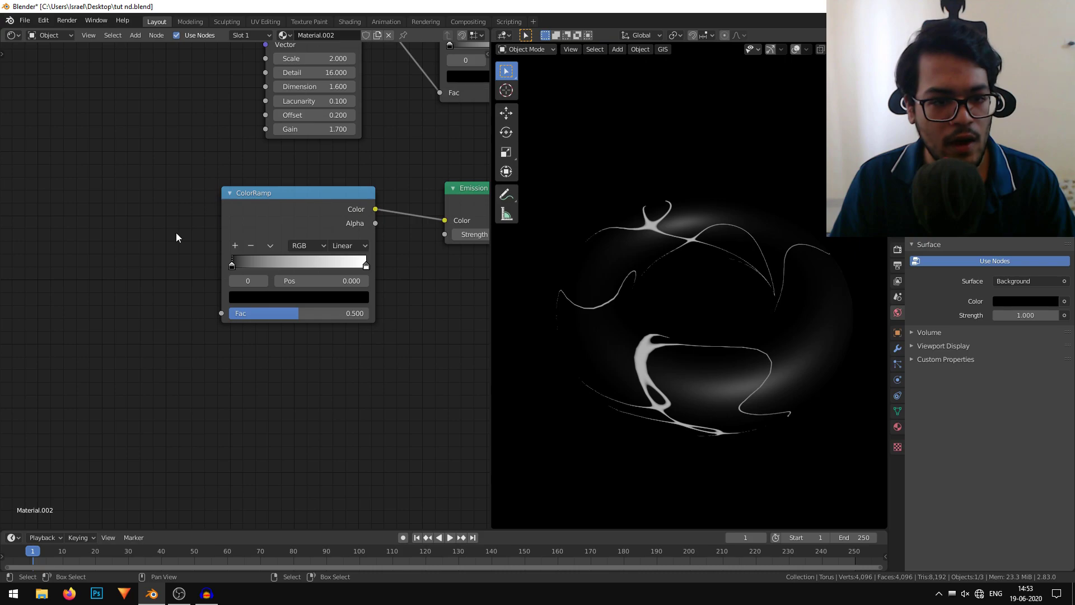
pyautogui.hotkey('shift', 'a')
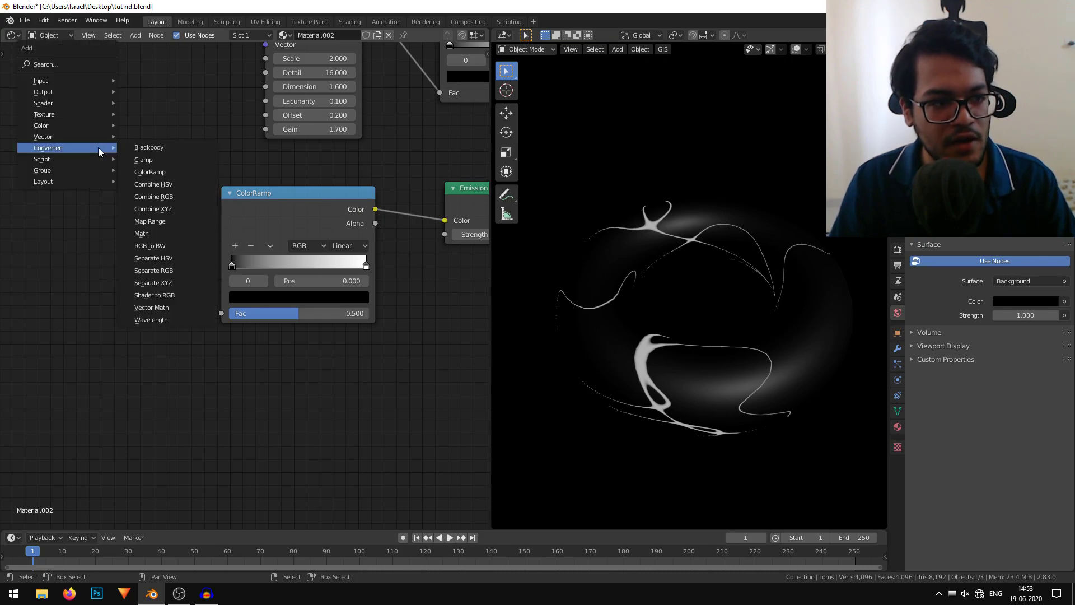
pyautogui.moveTo(74, 115)
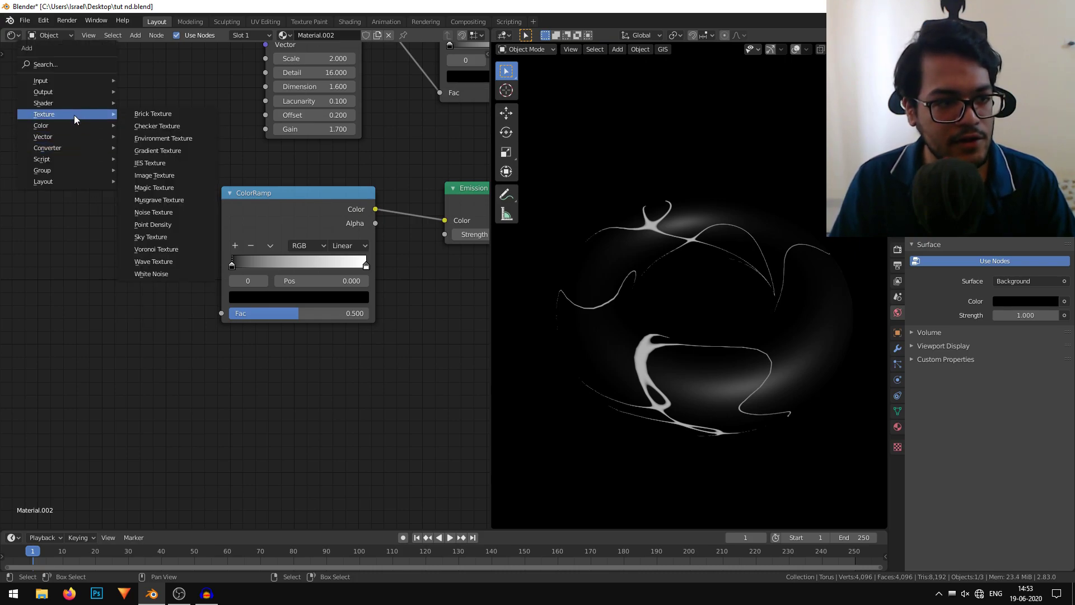
pyautogui.click(160, 152)
pyautogui.scroll(2, 136, 180)
pyautogui.moveTo(136, 179); pyautogui.dragTo(184, 199, button='middle')
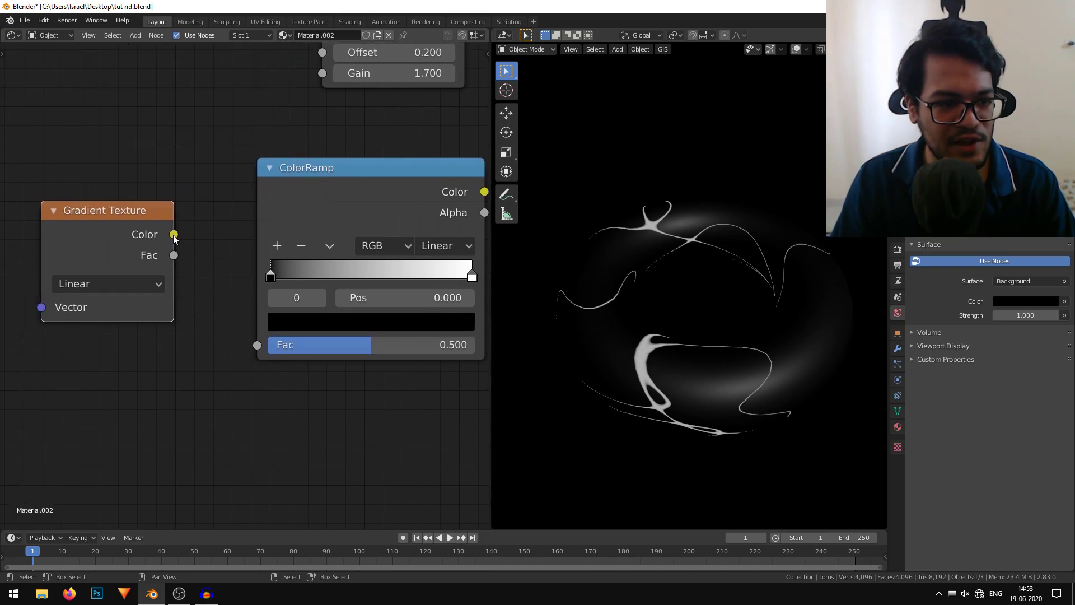
pyautogui.moveTo(173, 235); pyautogui.dragTo(253, 327)
pyautogui.moveTo(253, 328); pyautogui.dragTo(257, 345)
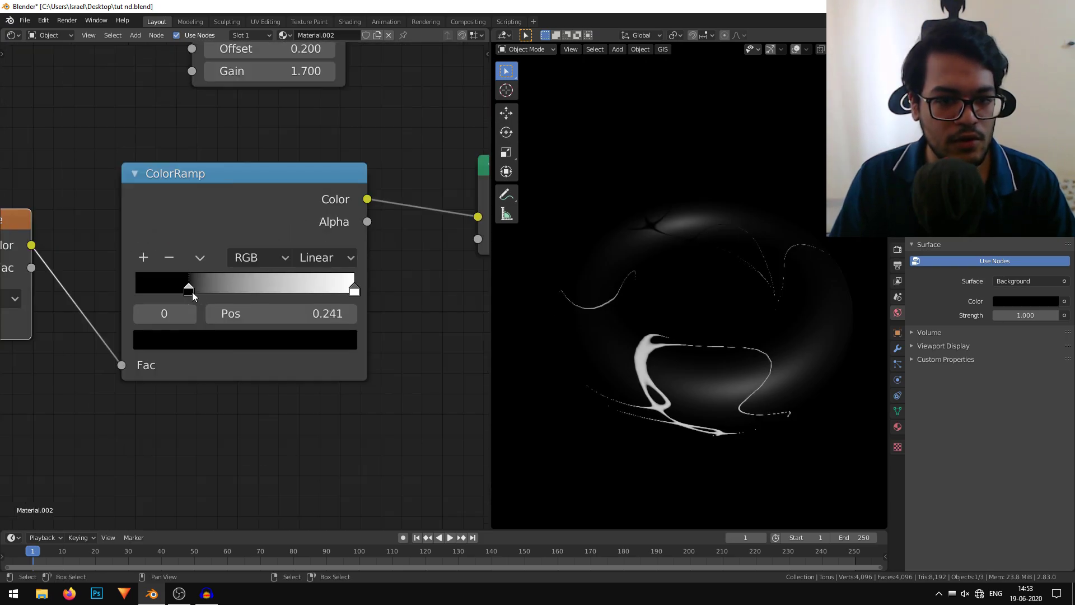
# Step: Try moving the black stop of the ColorRamp to about 0.214 and return it to 0.000
pyautogui.moveTo(192, 291); pyautogui.dragTo(186, 293)
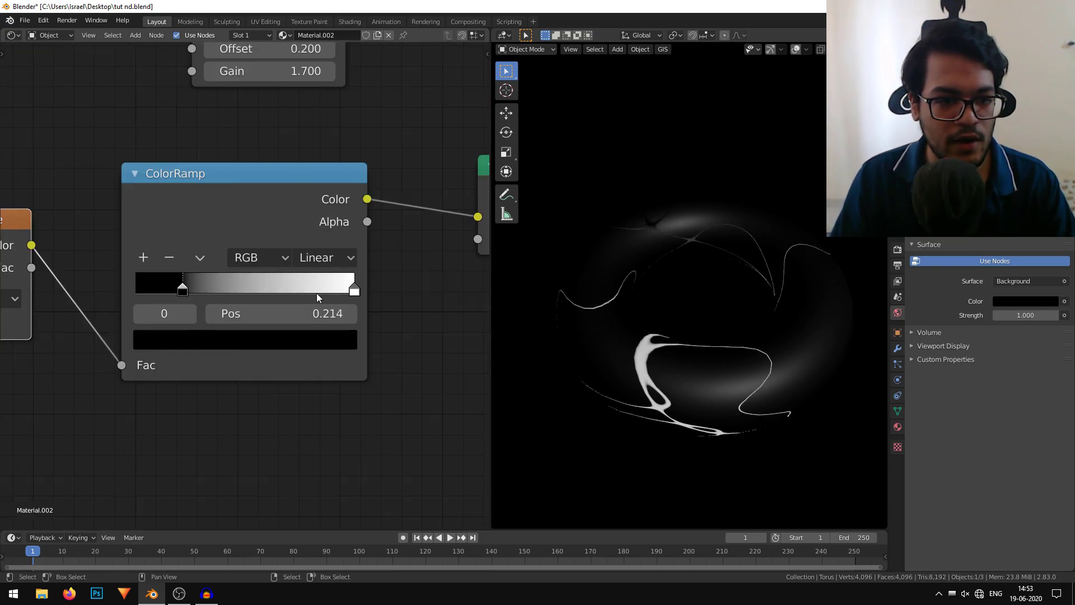
pyautogui.moveTo(350, 291); pyautogui.dragTo(374, 296)
pyautogui.moveTo(185, 287); pyautogui.dragTo(134, 290)
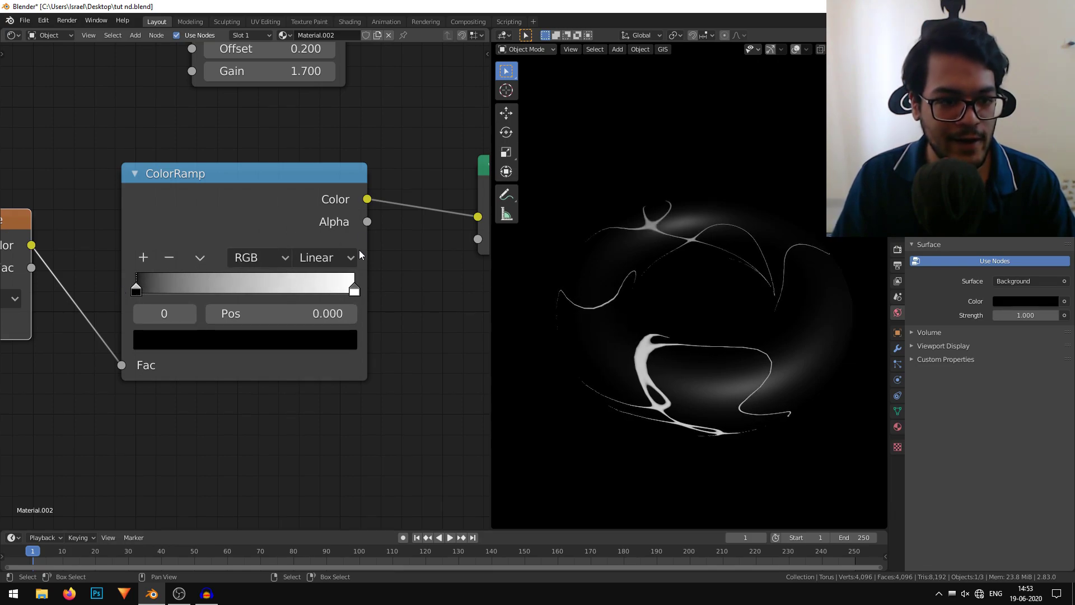
# Step: Set the ColorRamp's interpolation to Ease and add three stops between the black and white ends
pyautogui.click(341, 258)
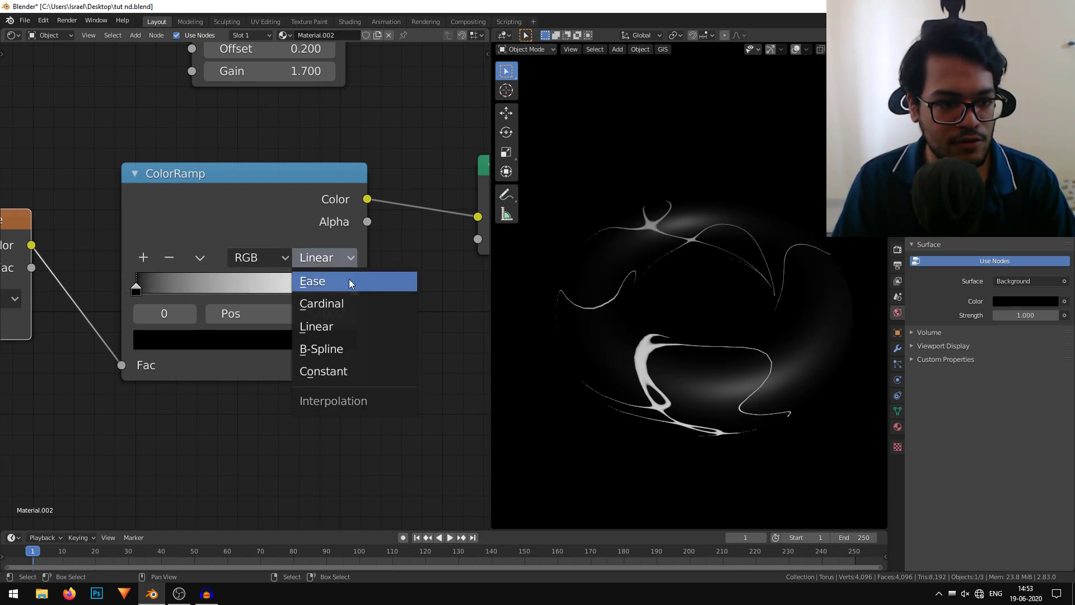
pyautogui.click(358, 281)
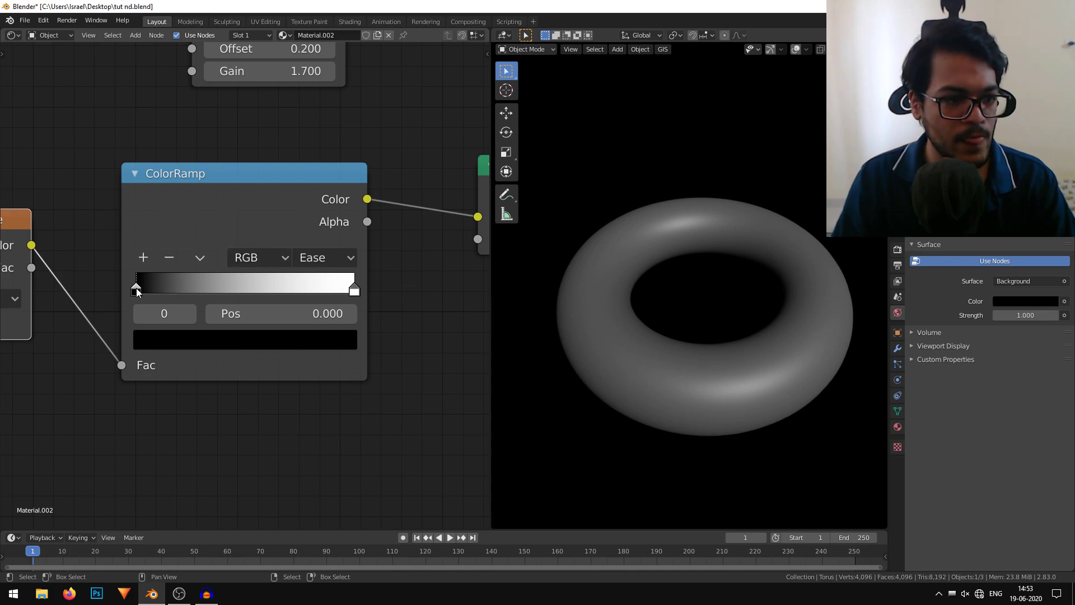
pyautogui.click(145, 260)
pyautogui.click(145, 260)
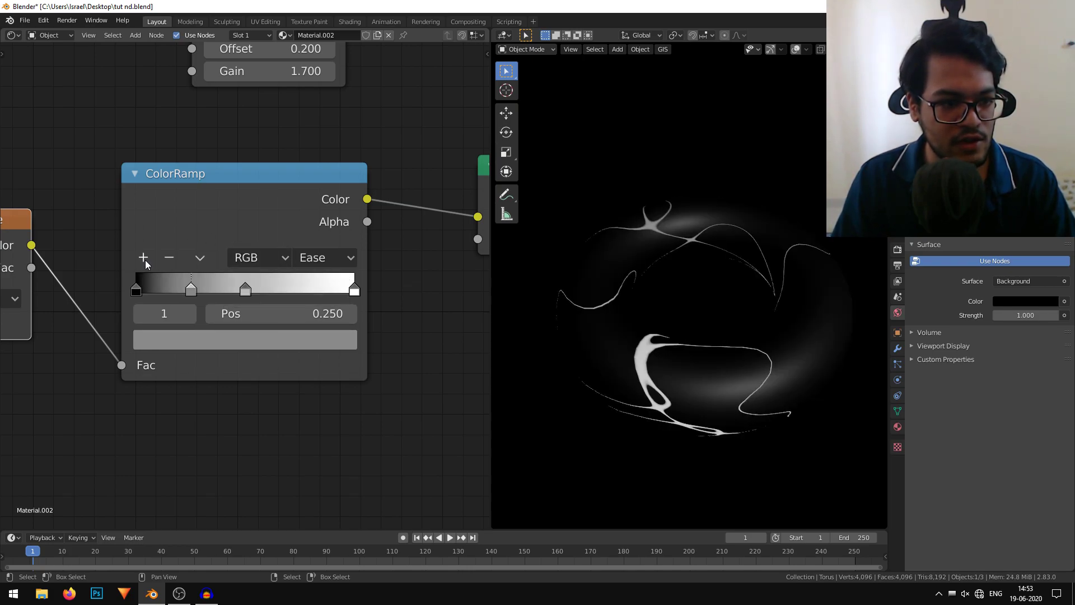
pyautogui.click(144, 260)
# Step: Space the three middle ColorRamp stops evenly, at about 0.252, 0.486 and 0.755
pyautogui.moveTo(191, 290); pyautogui.dragTo(323, 294)
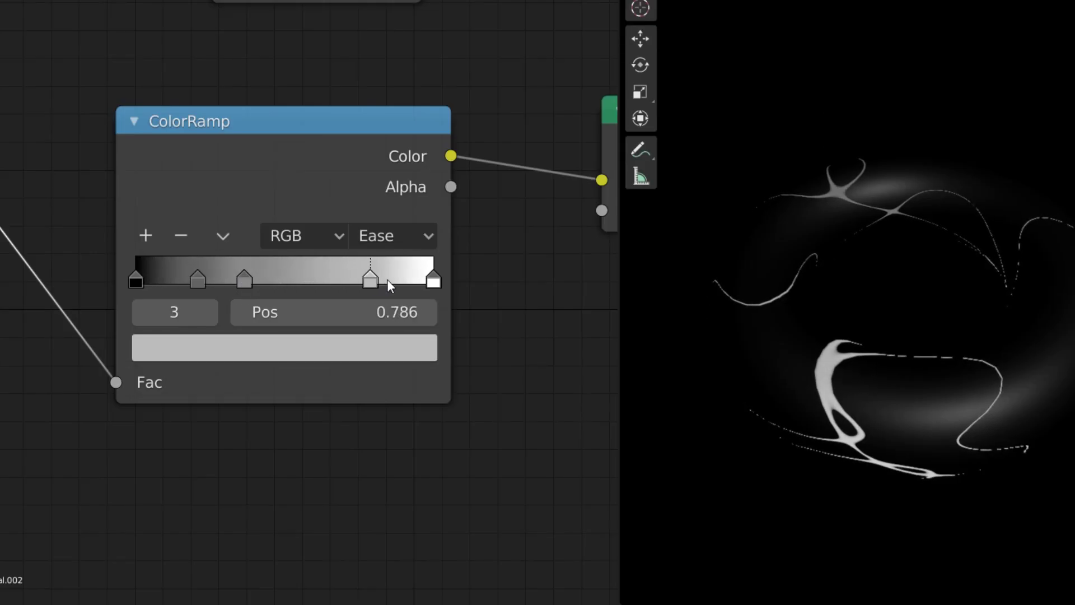
pyautogui.moveTo(390, 285); pyautogui.dragTo(407, 284)
pyautogui.moveTo(246, 281); pyautogui.dragTo(283, 286)
pyautogui.moveTo(201, 281)
pyautogui.mouseDown()
pyautogui.moveTo(218, 283)
pyautogui.moveTo(194, 295)
pyautogui.mouseUp()
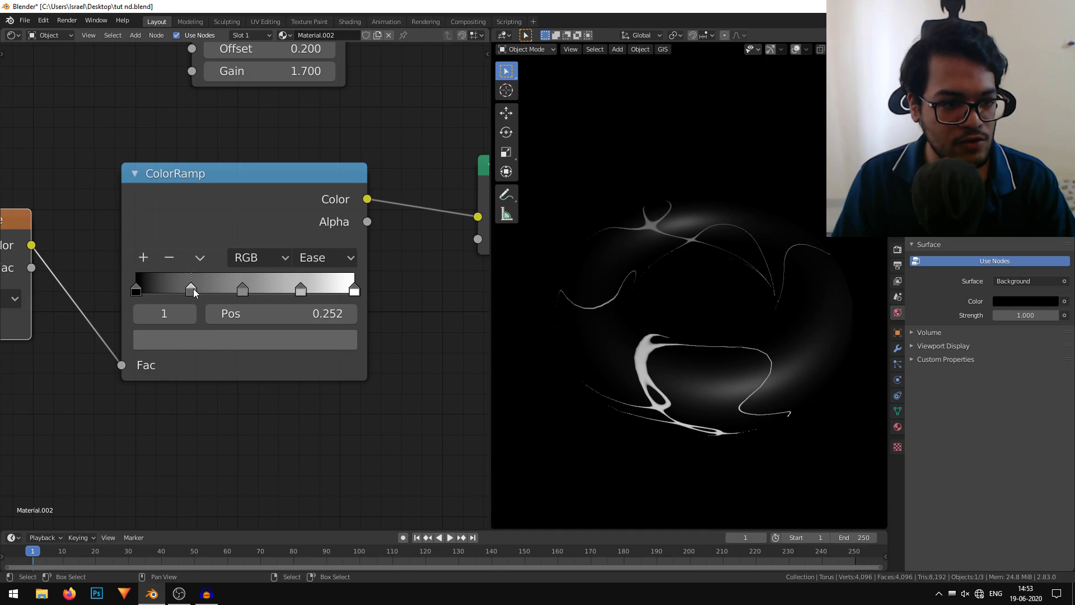
# Step: Color the second ColorRamp stop crimson red and the first stop orange-yellow with R 1.000, G 0.523, B 0.000
pyautogui.click(201, 338)
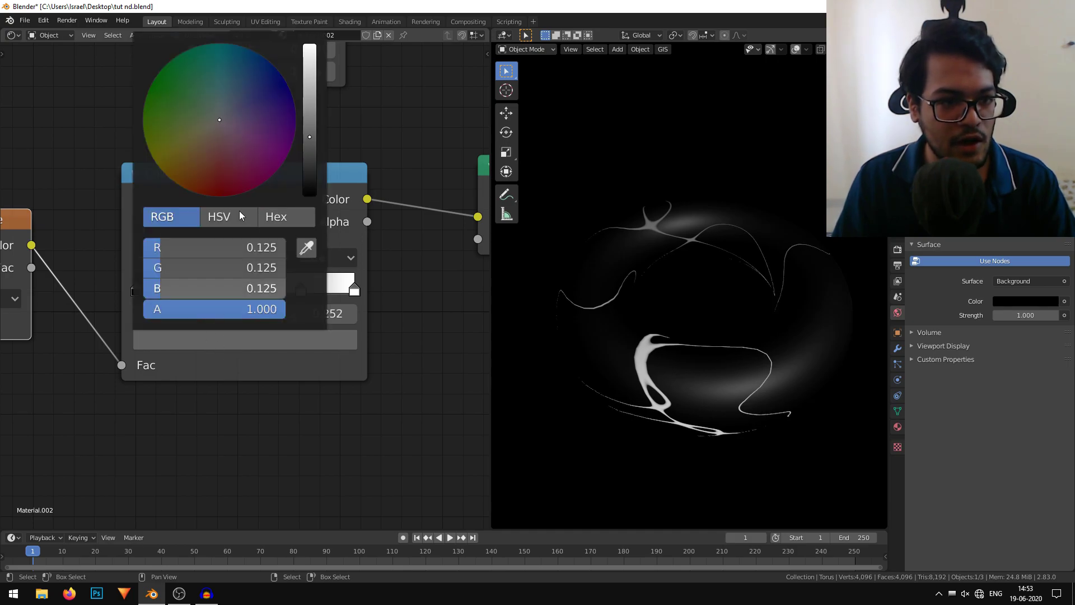
pyautogui.moveTo(305, 141); pyautogui.dragTo(277, 155)
pyautogui.click(140, 288)
pyautogui.click(196, 353)
pyautogui.moveTo(375, 121); pyautogui.dragTo(376, 1)
pyautogui.click(180, 128)
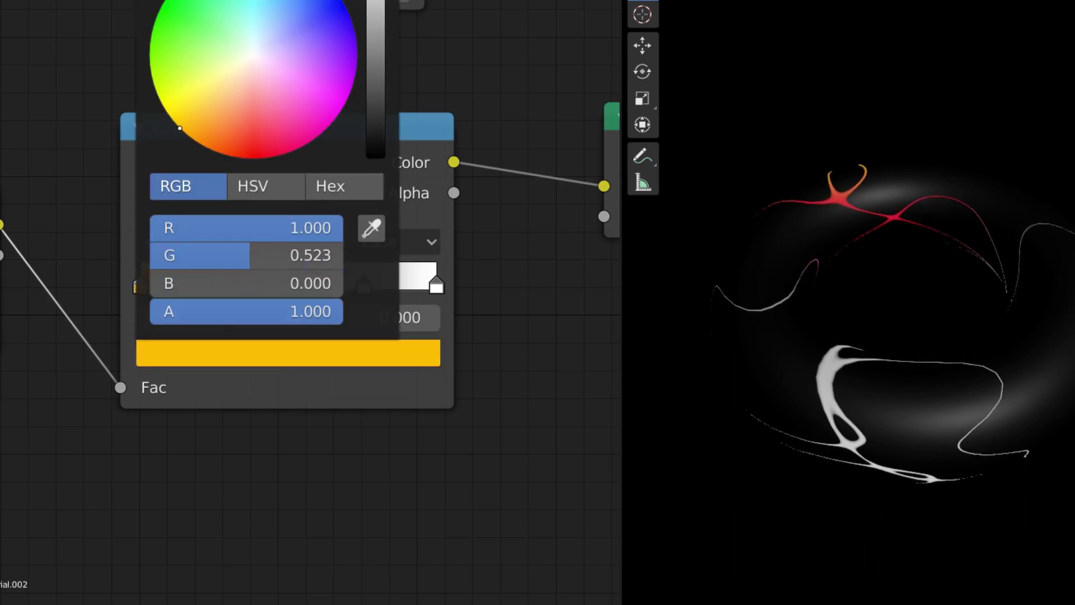
# Step: Color the middle ColorRamp stop bright green
pyautogui.click(284, 287)
pyautogui.click(294, 361)
pyautogui.click(334, 1)
pyautogui.moveTo(375, 50); pyautogui.dragTo(376, 1)
pyautogui.moveTo(193, 12); pyautogui.dragTo(154, 28)
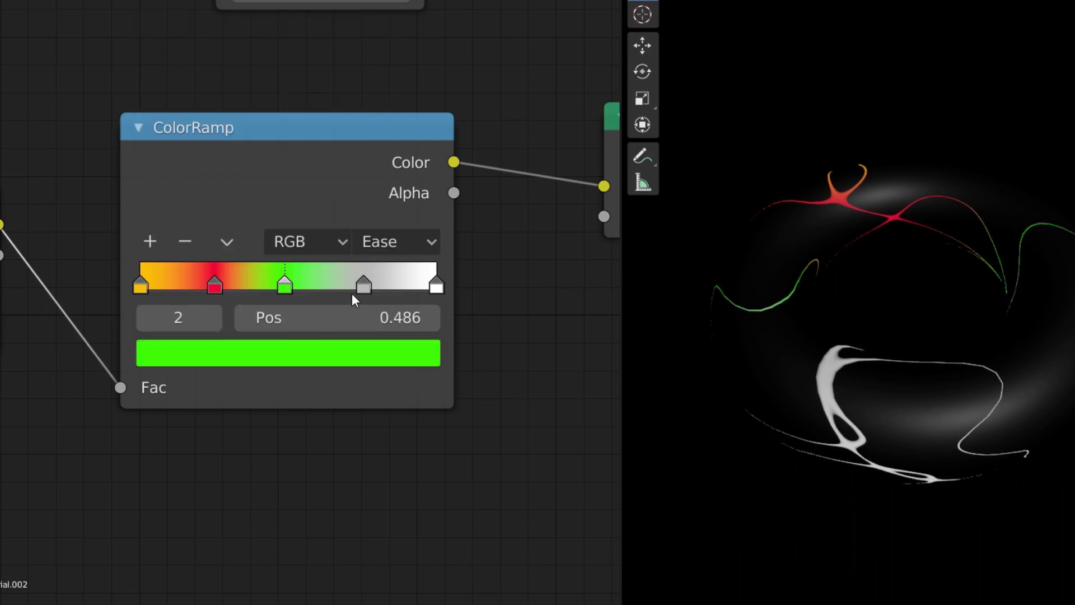
# Step: Color the fourth ColorRamp stop pure blue with R 0.000, G 0.009, B 1.000
pyautogui.click(363, 288)
pyautogui.click(366, 358)
pyautogui.moveTo(347, 25); pyautogui.dragTo(342, 1)
pyautogui.moveTo(376, 5)
pyautogui.mouseDown()
pyautogui.moveTo(375, 24)
pyautogui.moveTo(376, 1)
pyautogui.mouseUp()
pyautogui.moveTo(334, 1); pyautogui.dragTo(342, 1)
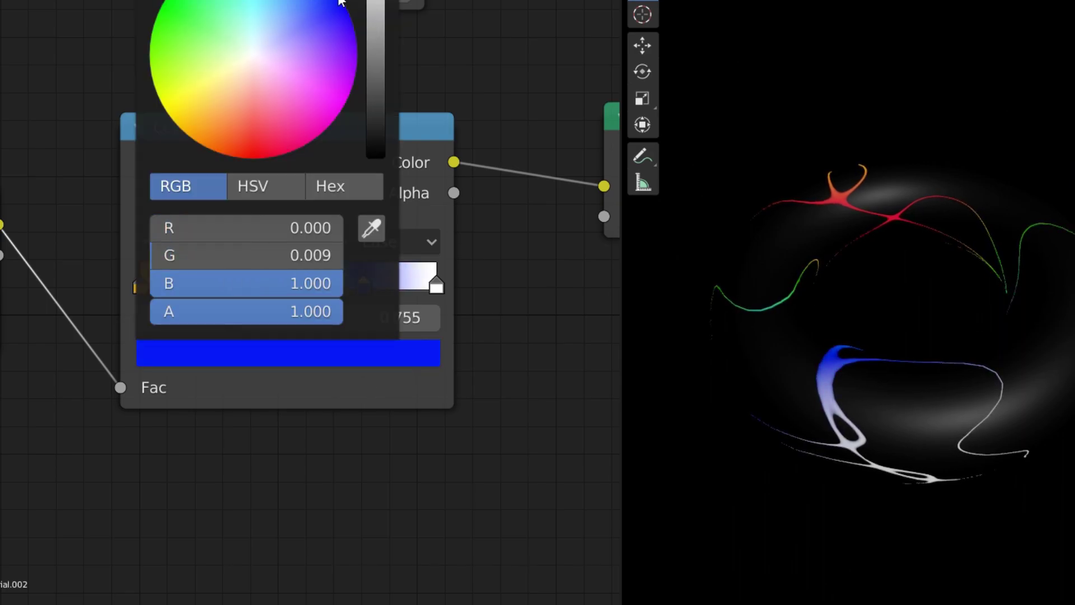
# Step: Color the last ColorRamp stop at position 1.000 magenta
pyautogui.click(437, 287)
pyautogui.click(419, 361)
pyautogui.moveTo(291, 140); pyautogui.dragTo(348, 96)
# Step: Check the rainbow-coloured veins around the torus and save the file
pyautogui.scroll(-4, 609, 358)
pyautogui.moveTo(917, 378); pyautogui.dragTo(654, 56, button='middle')
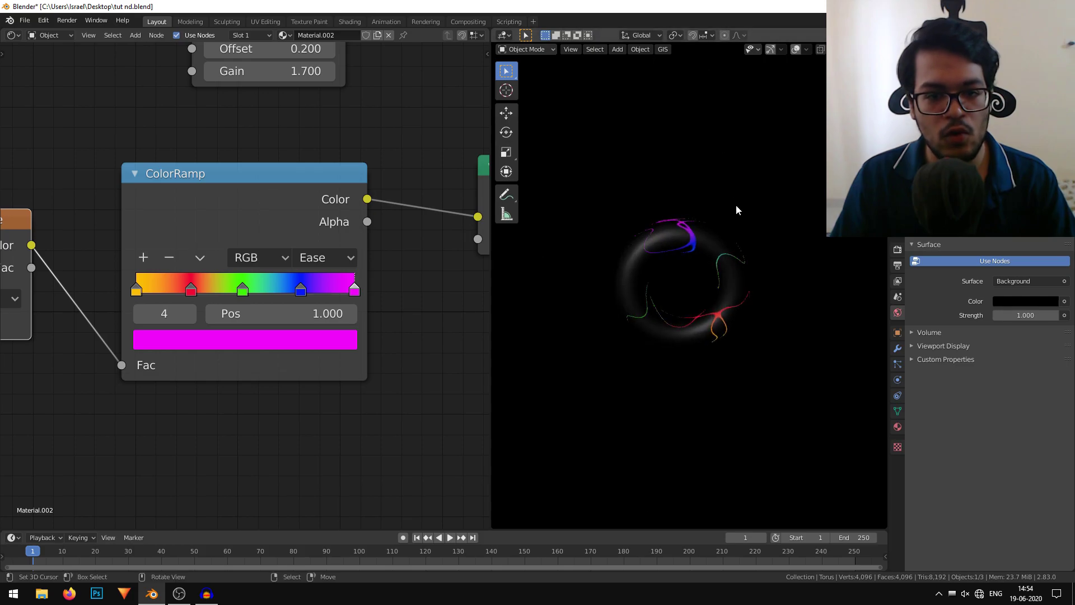
pyautogui.moveTo(736, 204); pyautogui.dragTo(704, 364, button='middle')
pyautogui.hotkey('ctrl', 's')
# Step: Insert a keyframe on the Musgrave Texture's Scale of 2.000 at frame 1
pyautogui.moveTo(644, 317); pyautogui.dragTo(663, 372, button='middle')
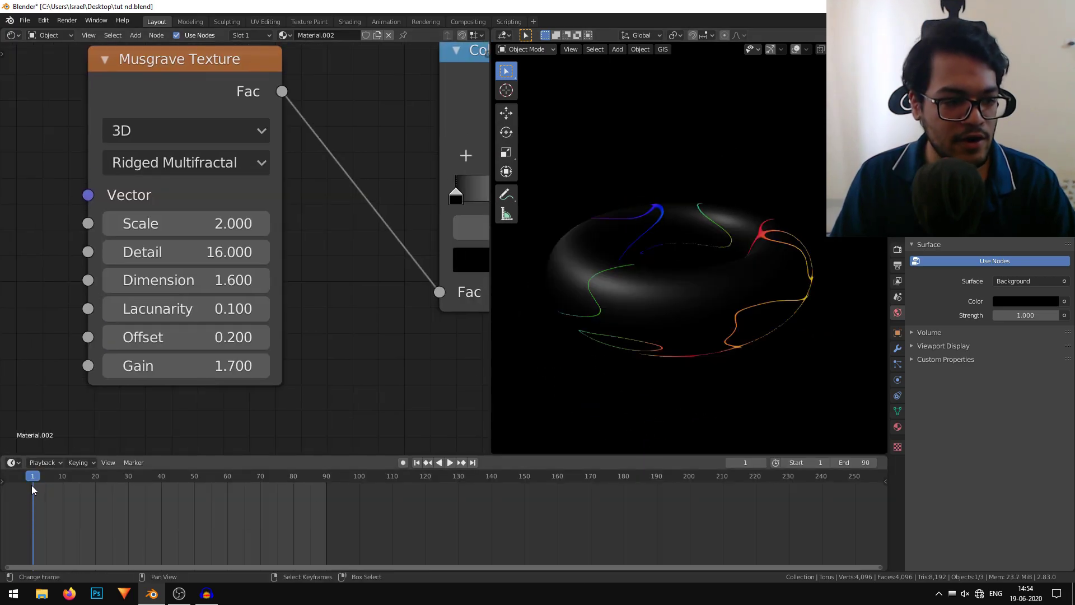
pyautogui.moveTo(362, 231); pyautogui.dragTo(387, 238, button='middle')
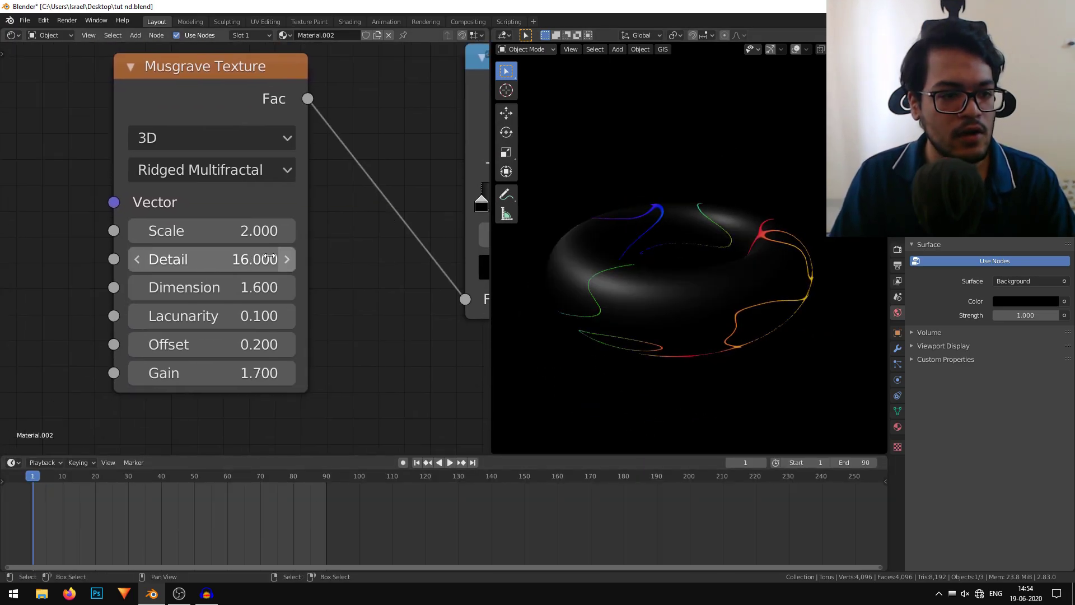
pyautogui.rightClick(228, 226)
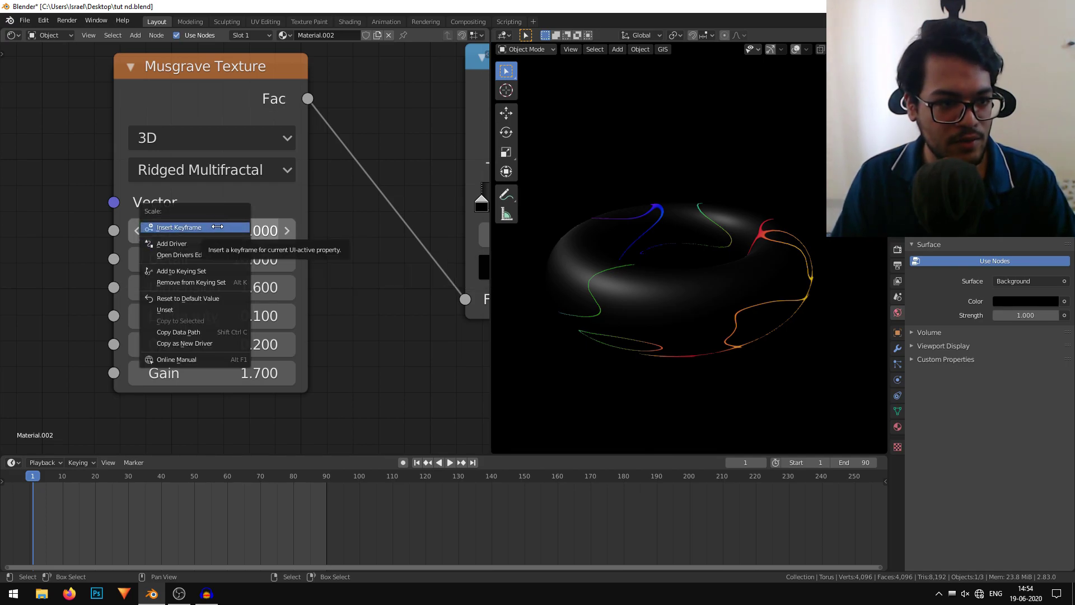
pyautogui.click(217, 227)
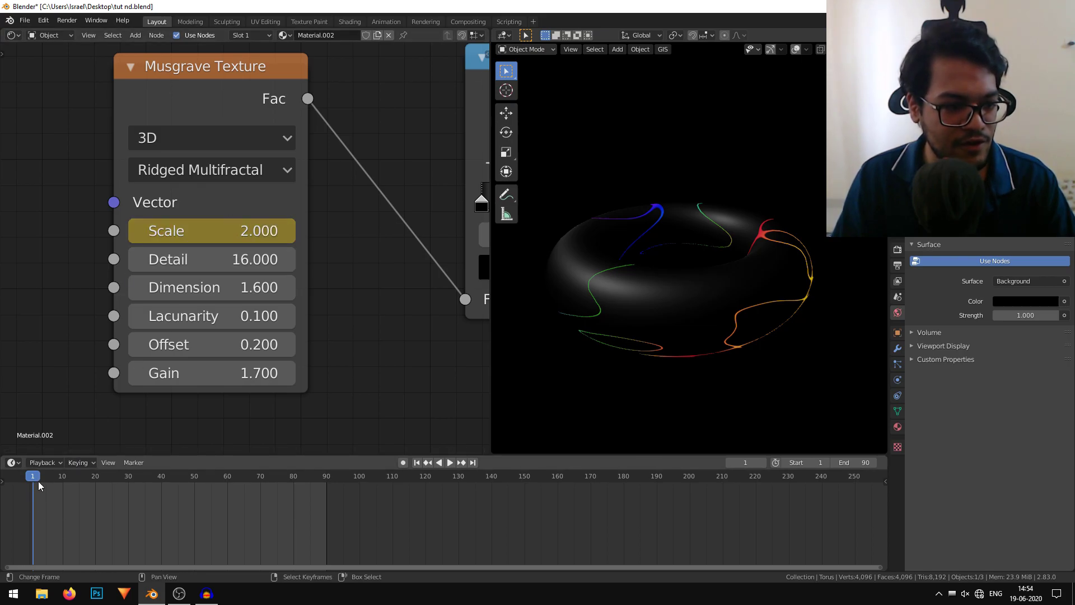
# Step: Change the Timeline to a Dope Sheet and duplicate the Scale keyframe from frame 1 to frame 90
pyautogui.click(12, 463)
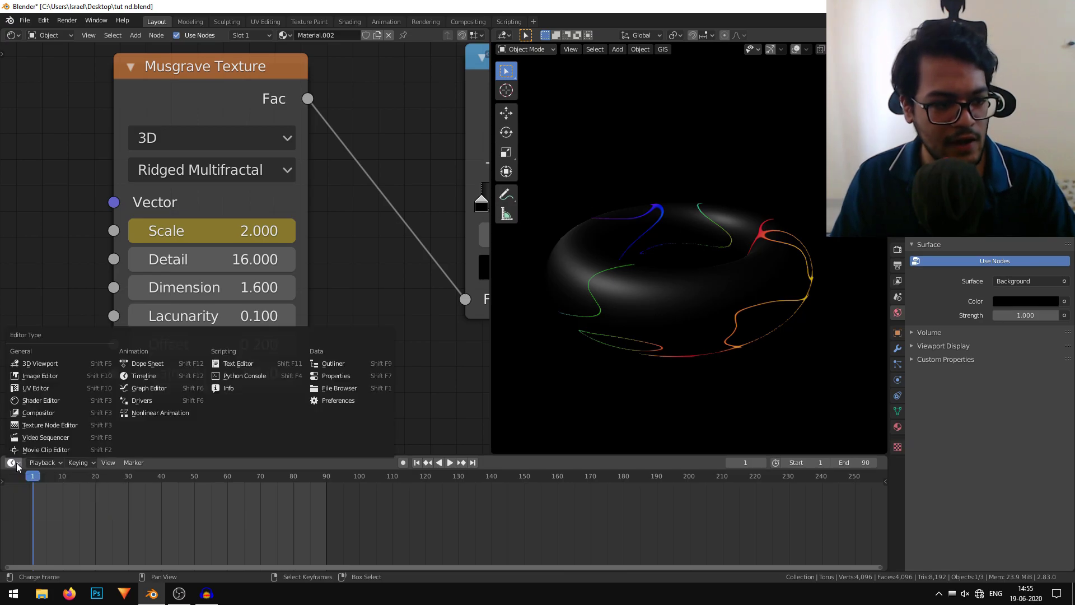
pyautogui.click(176, 361)
pyautogui.moveTo(254, 481)
pyautogui.mouseDown()
pyautogui.moveTo(308, 478)
pyautogui.moveTo(245, 478)
pyautogui.mouseUp()
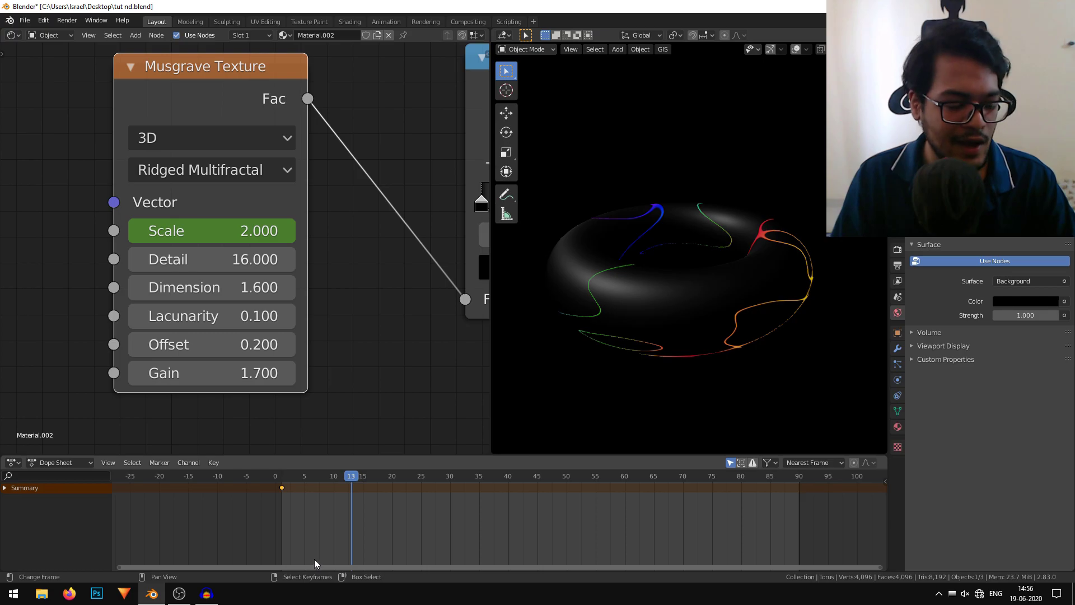
pyautogui.hotkey('shift', 'd')
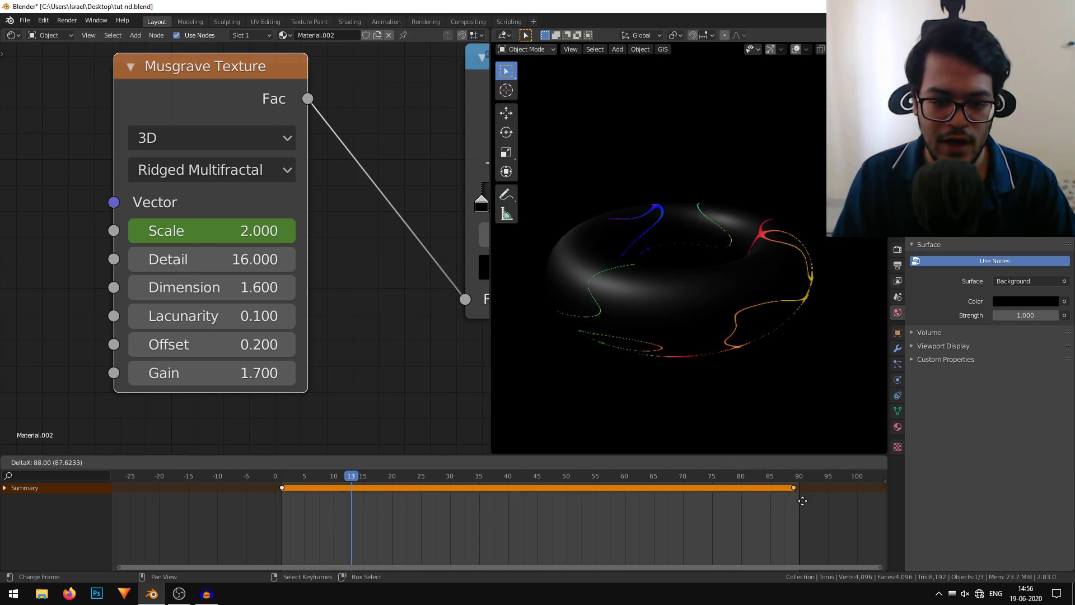
pyautogui.moveTo(806, 503); pyautogui.dragTo(816, 507)
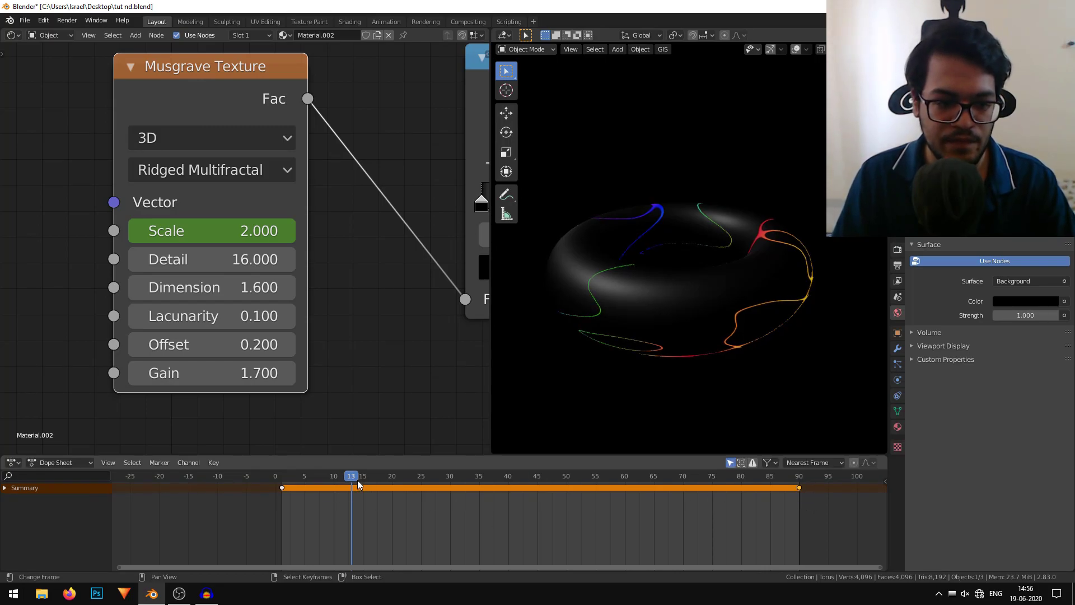
# Step: Go to frame 45, set the Musgrave Texture's Scale to 3.200 and insert a keyframe for it
pyautogui.moveTo(358, 484); pyautogui.dragTo(538, 476)
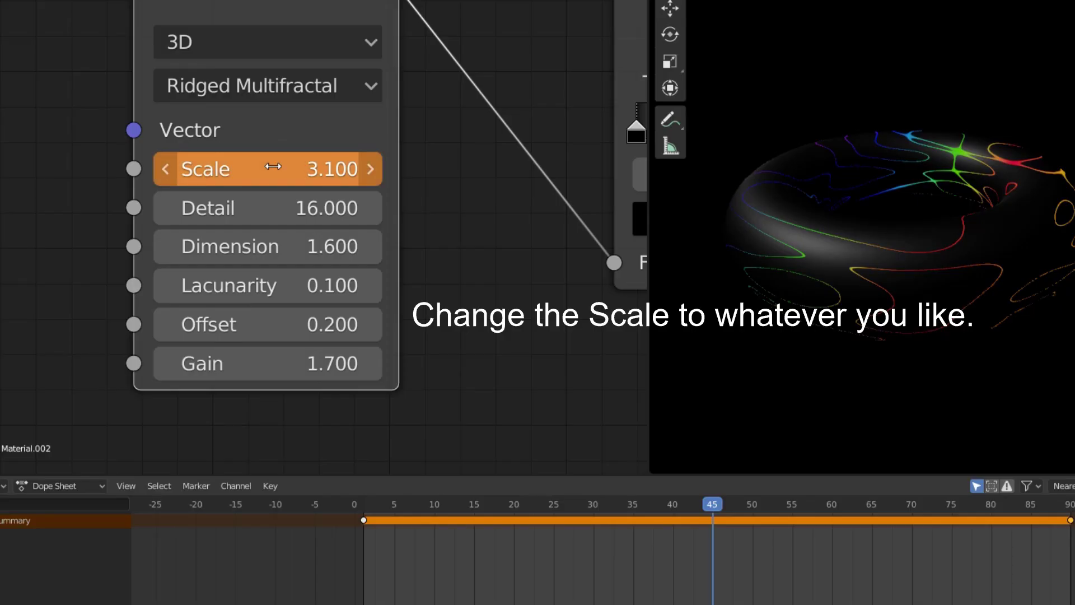
pyautogui.click(217, 230)
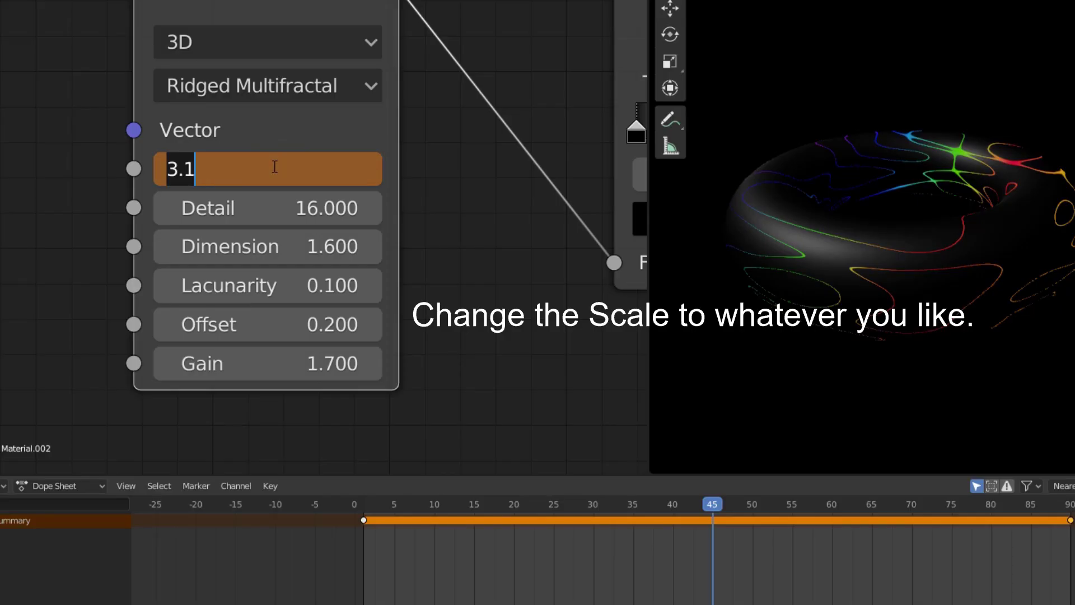
pyautogui.write('3.2')
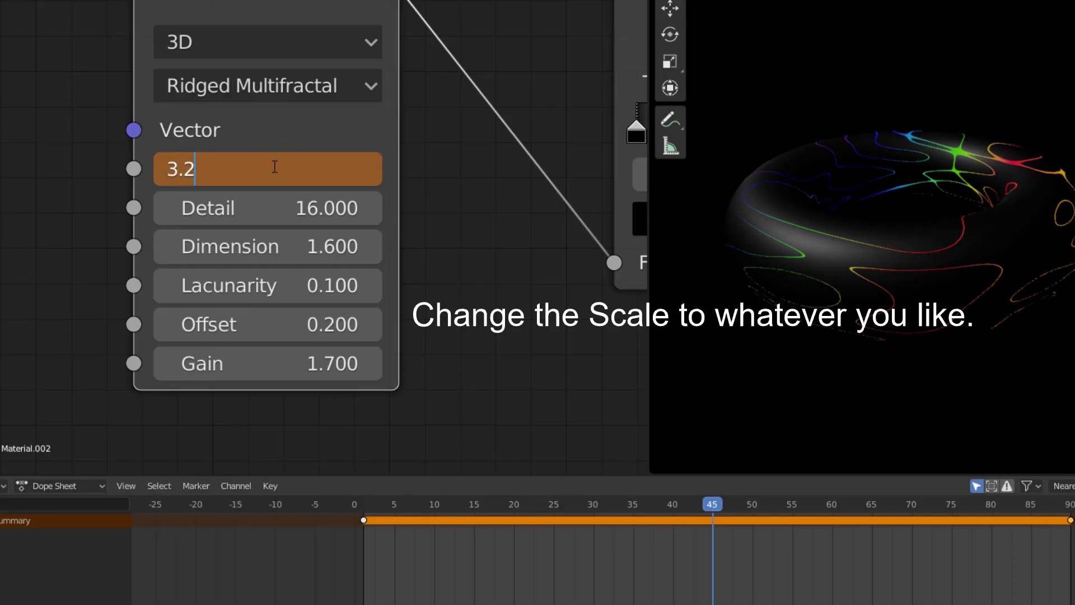
pyautogui.press('Return')
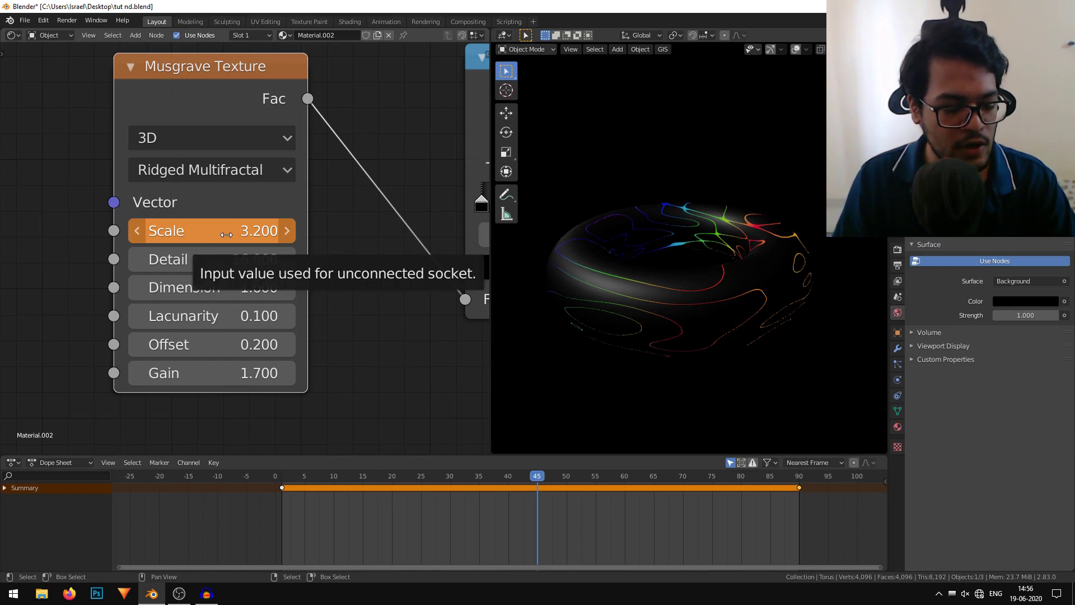
pyautogui.rightClick(226, 224)
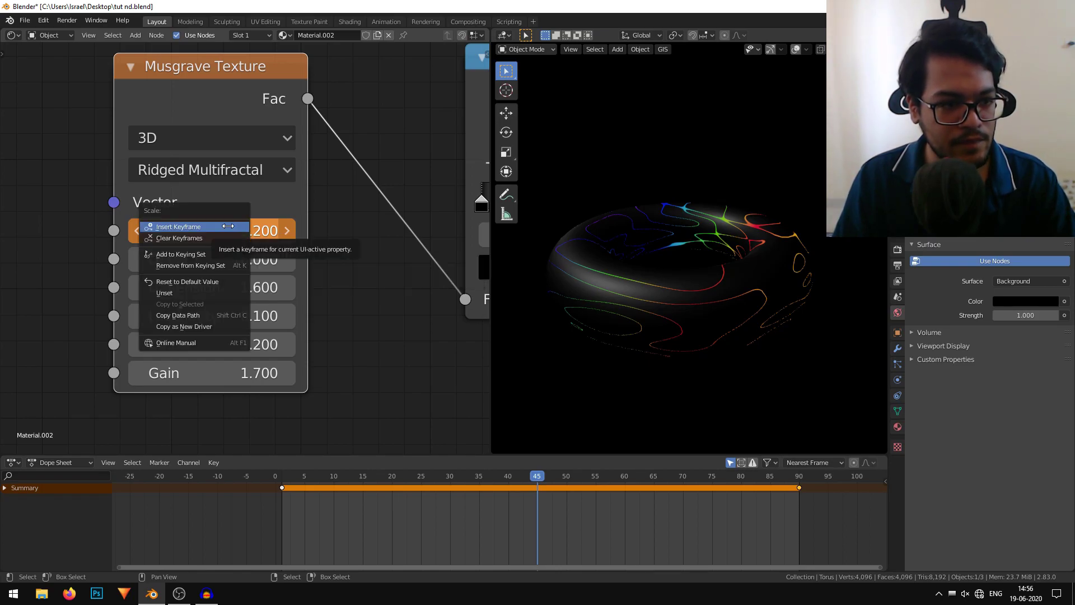
pyautogui.click(228, 226)
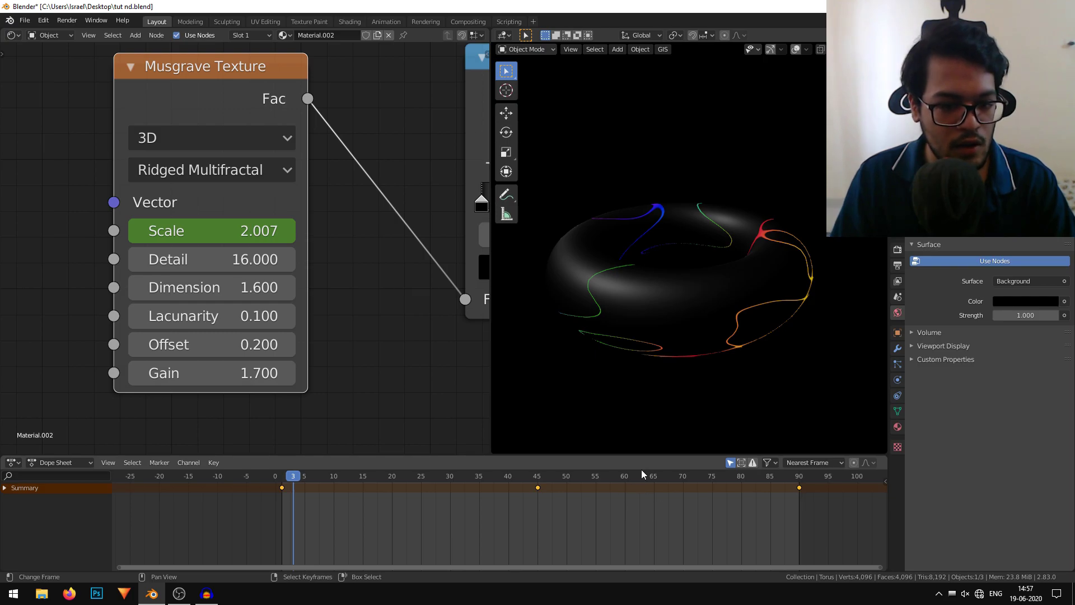
# Step: Change the handle type of the Scale keyframes and switch the Dope Sheet back to the Timeline
pyautogui.press('v')
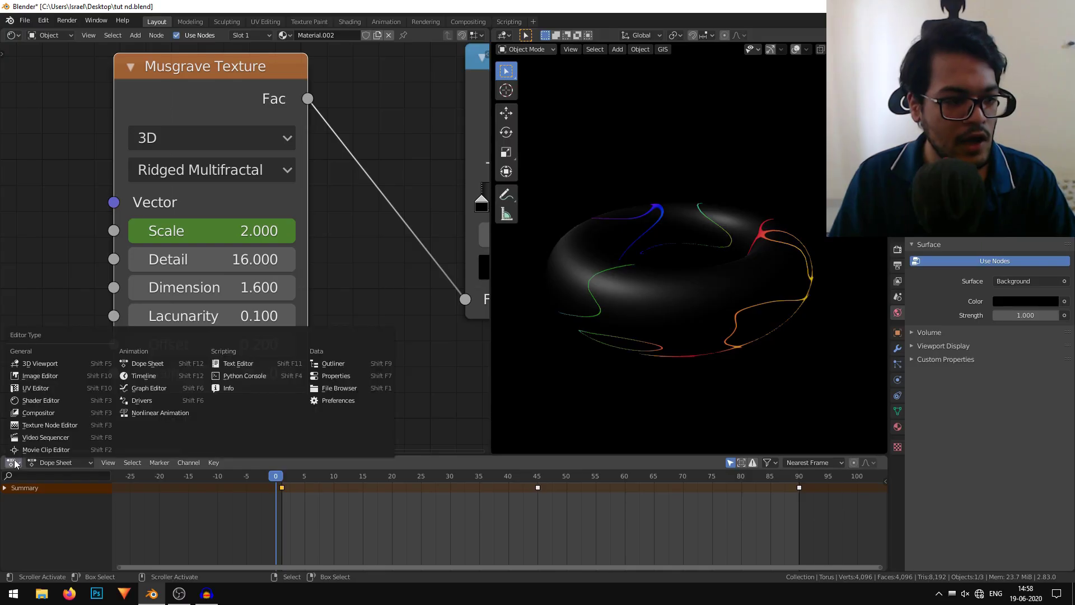
pyautogui.click(138, 378)
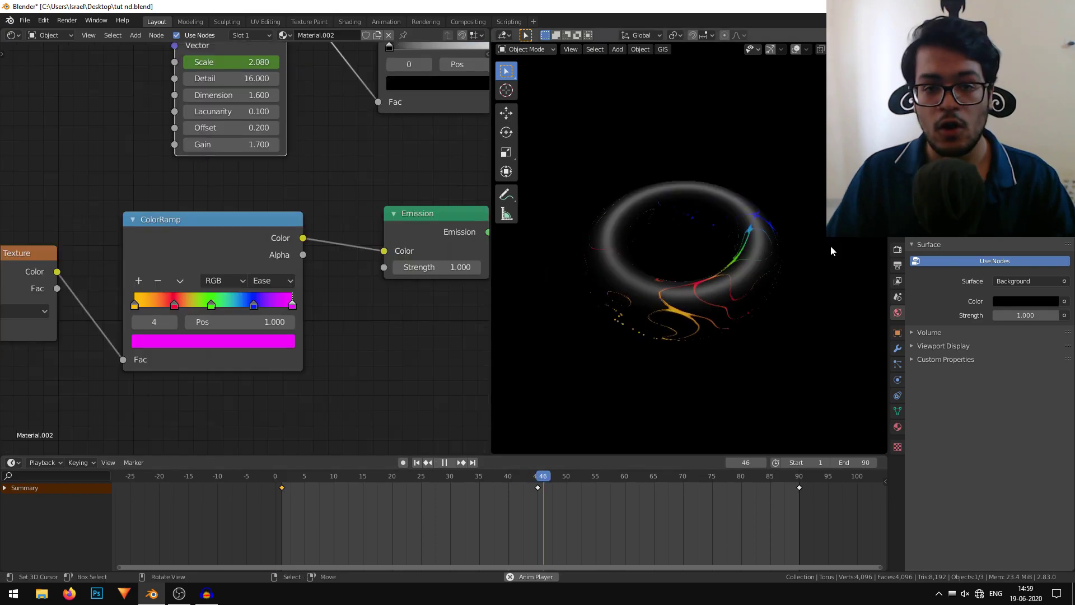